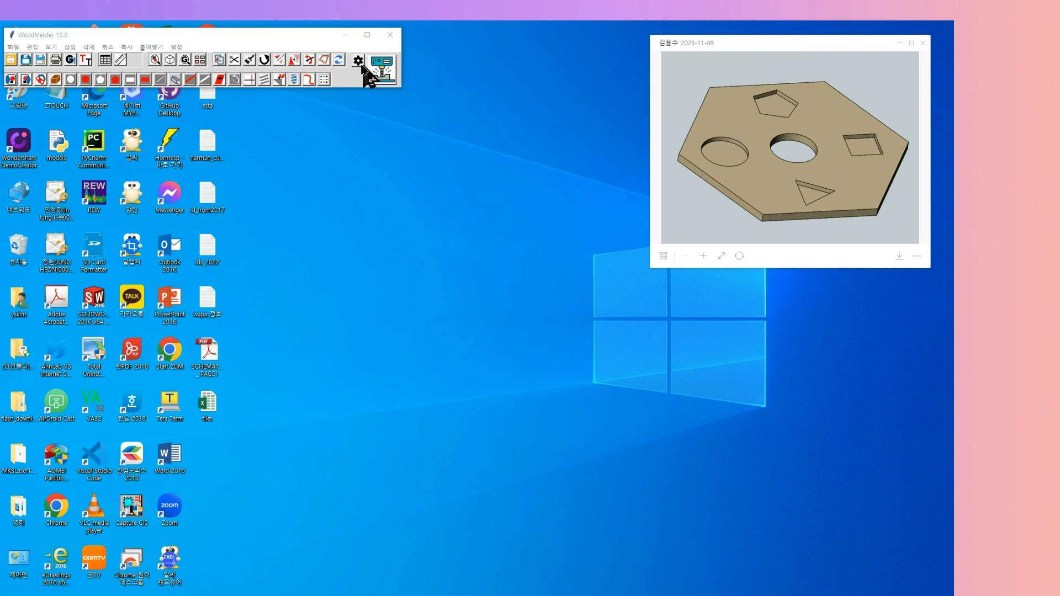
# Step: Open the basic settings, save them with Korean as the language and GRBL11 as the controller, and close them
pyautogui.click(359, 61)
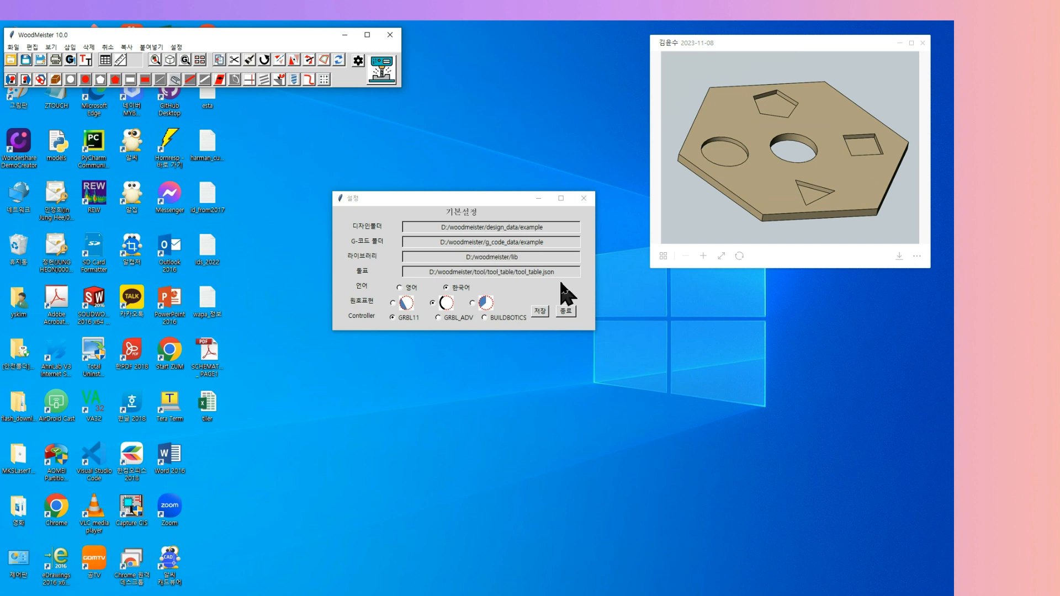
pyautogui.click(539, 312)
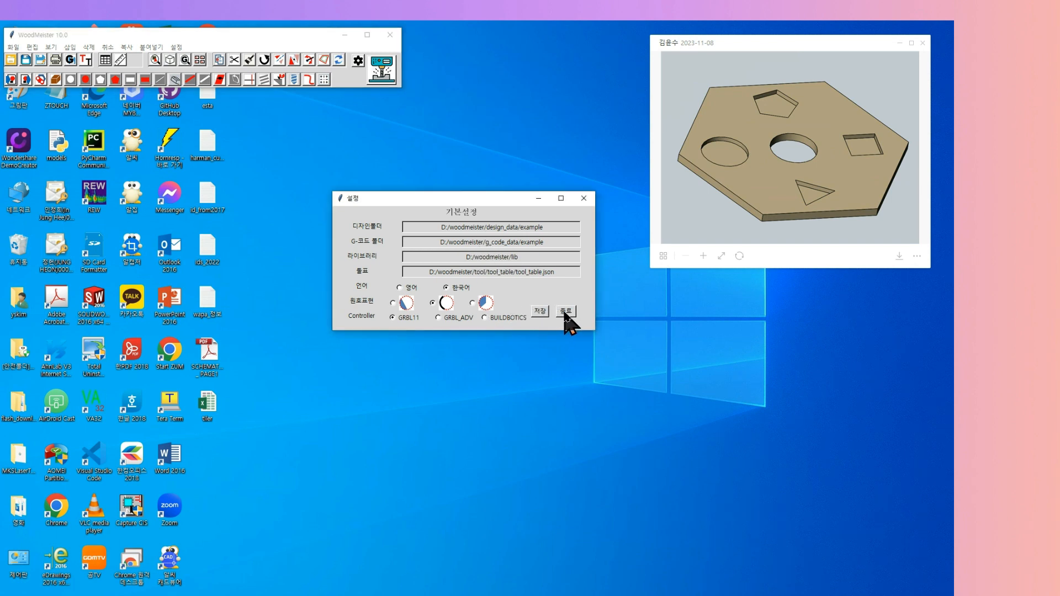
pyautogui.click(566, 311)
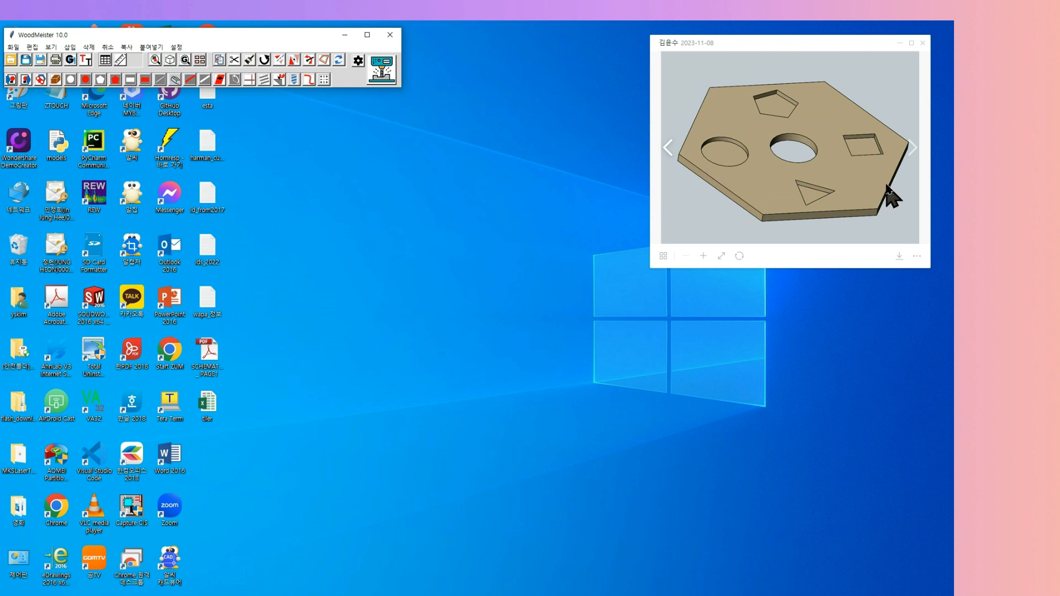
# Step: Create a new, empty design
pyautogui.click(14, 49)
pyautogui.click(11, 47)
pyautogui.click(7, 46)
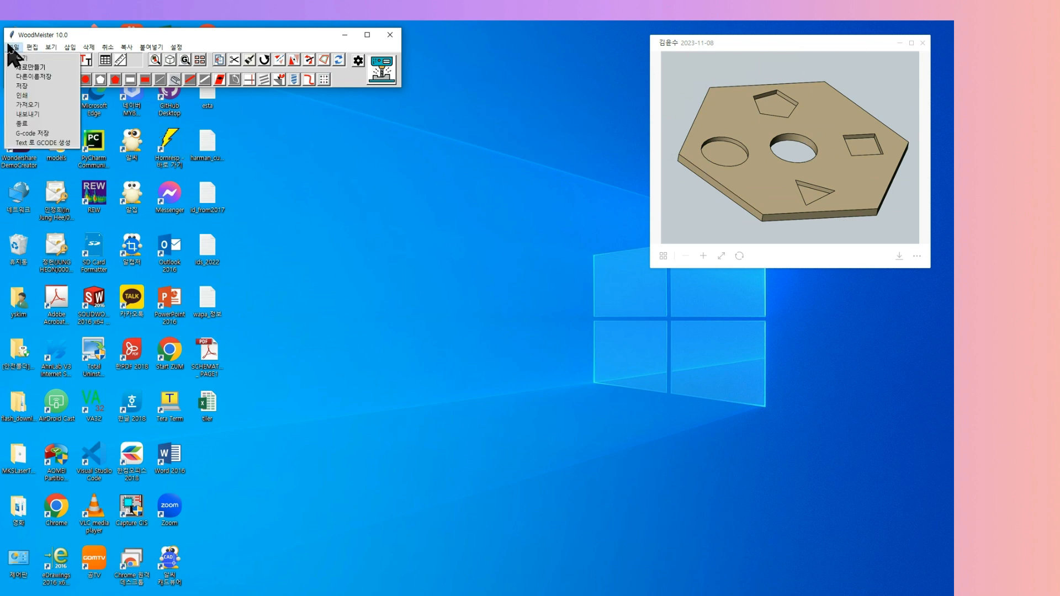
pyautogui.click(37, 66)
# Step: Narrow the new design window and place it beside the reference picture of the hexagonal board
pyautogui.moveTo(359, 47); pyautogui.dragTo(361, 153)
pyautogui.moveTo(516, 149); pyautogui.dragTo(503, 125)
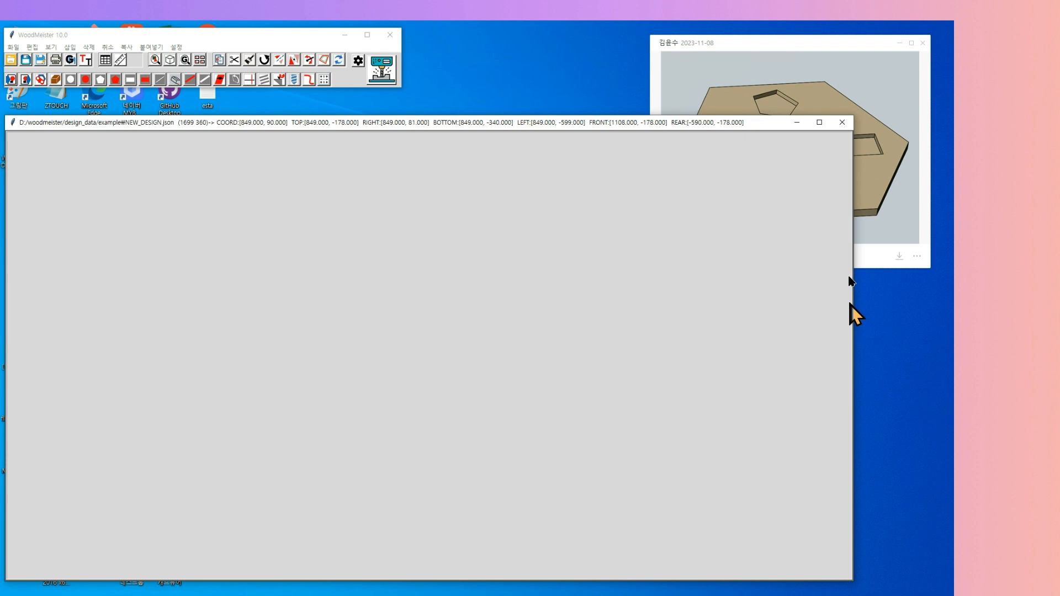
pyautogui.moveTo(762, 124); pyautogui.dragTo(746, 125)
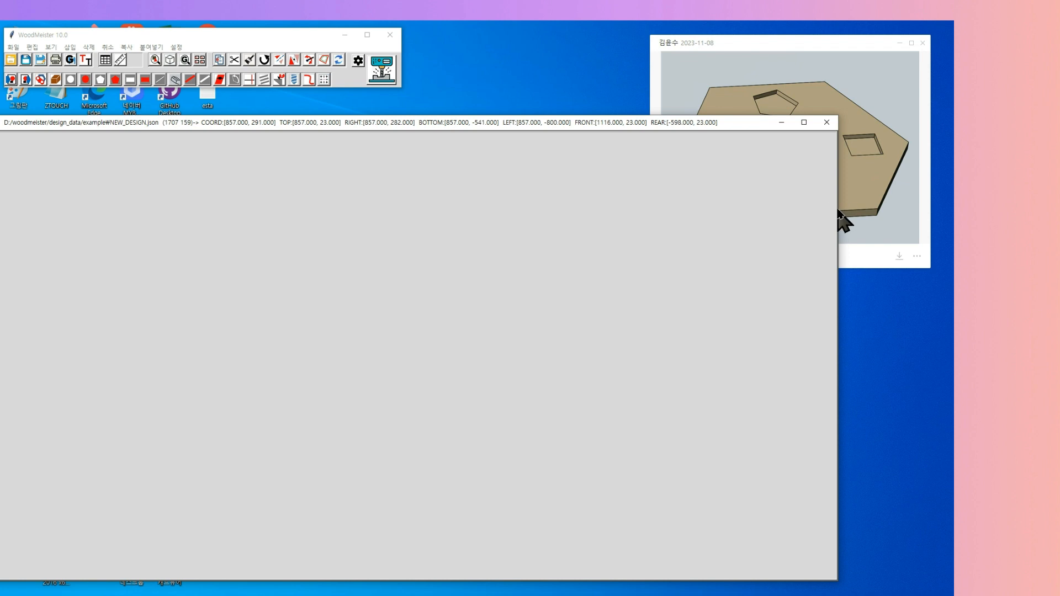
pyautogui.moveTo(839, 399); pyautogui.dragTo(558, 393)
pyautogui.moveTo(301, 125); pyautogui.dragTo(368, 121)
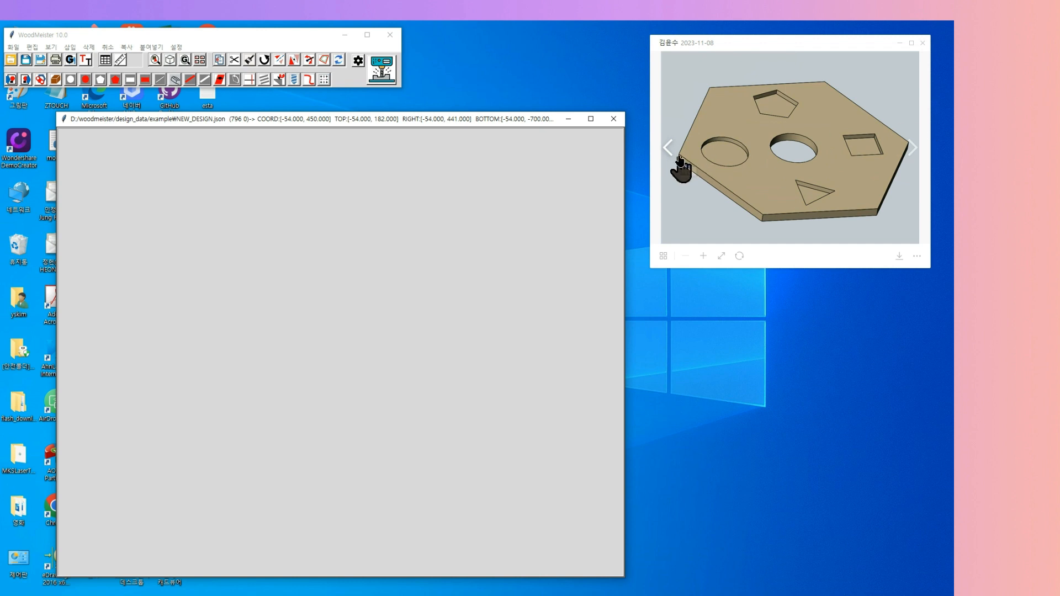
# Step: Add a base board 500 wide, 500 high and 18 thick to the design
pyautogui.click(55, 80)
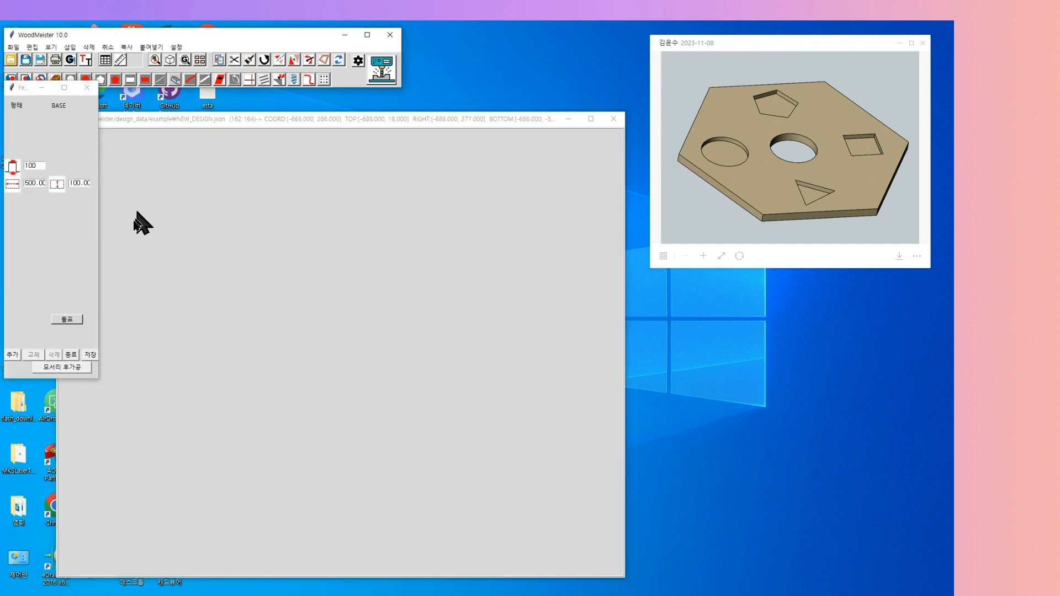
pyautogui.moveTo(41, 165); pyautogui.dragTo(3, 168)
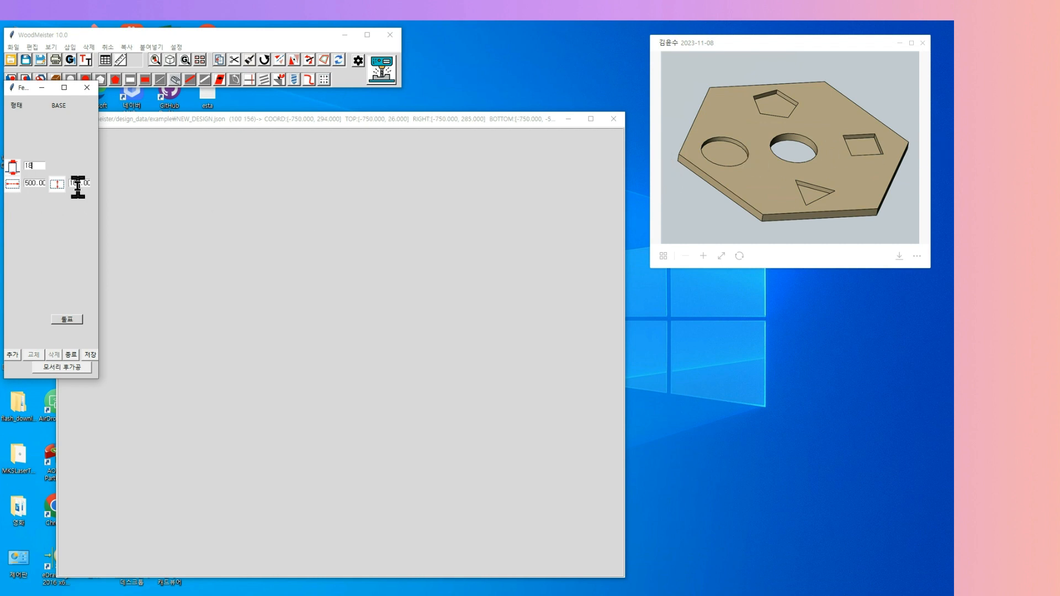
pyautogui.moveTo(81, 182); pyautogui.dragTo(22, 187)
pyautogui.write('500')
pyautogui.click(13, 355)
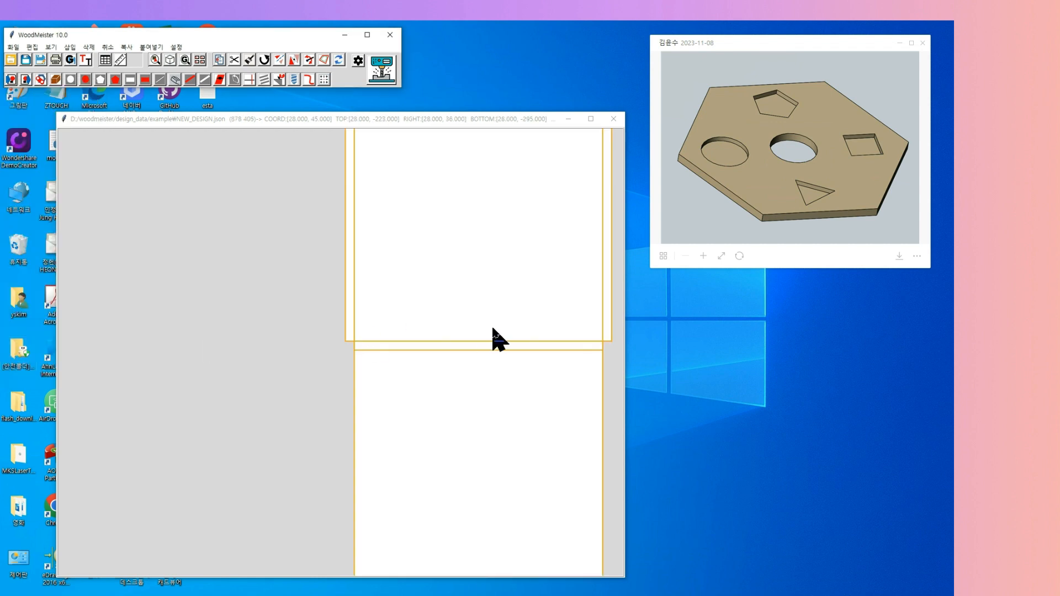
# Step: Add reference lines at a spacing of 100 from the origin (0, 0) on the board's TOP plane
pyautogui.scroll(-2, 279, 458)
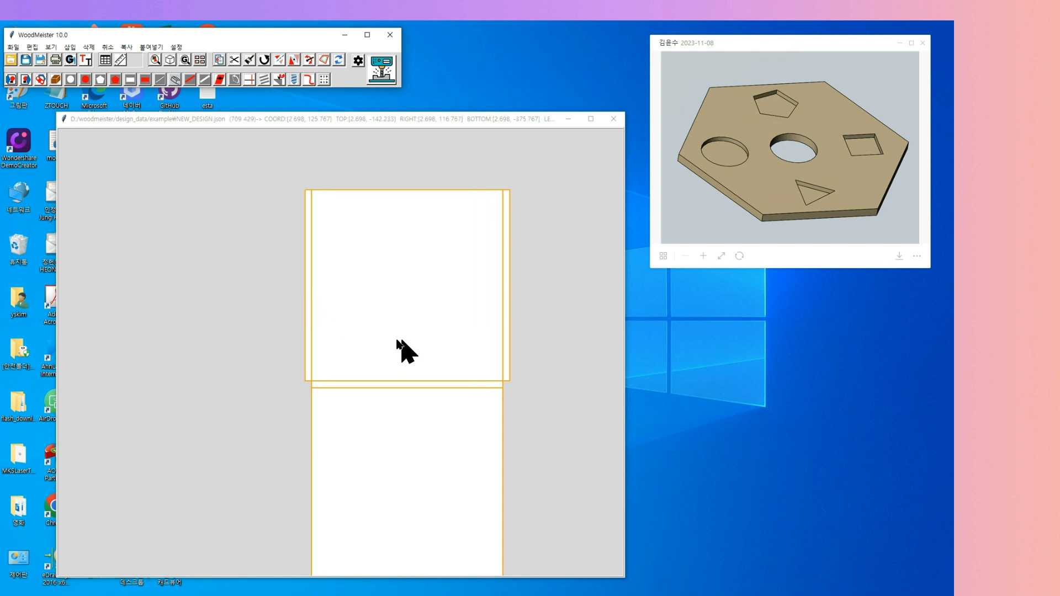
pyautogui.scroll(-1, 516, 426)
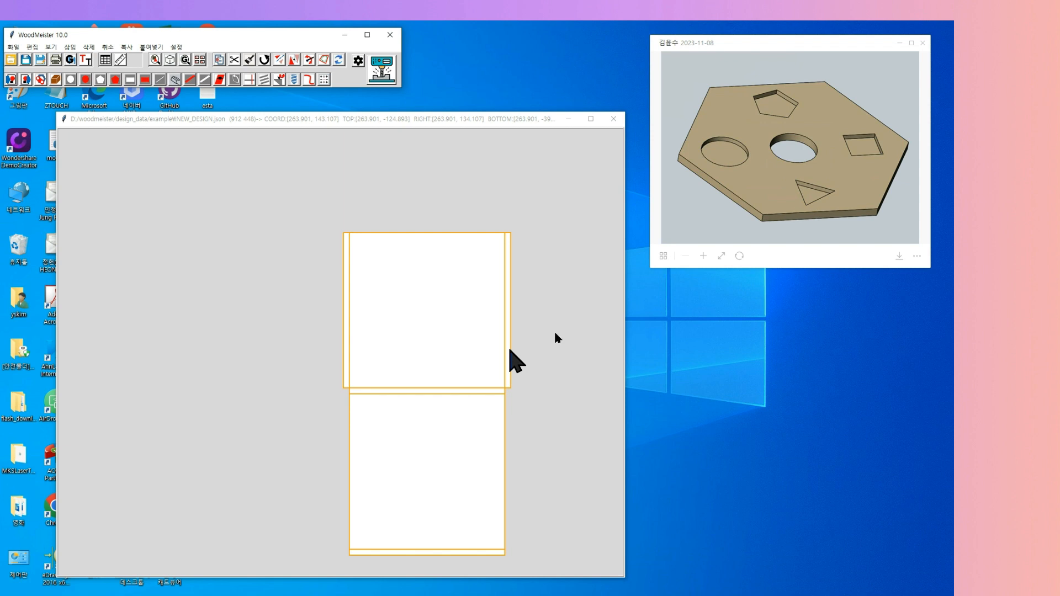
pyautogui.scroll(-1, 389, 356)
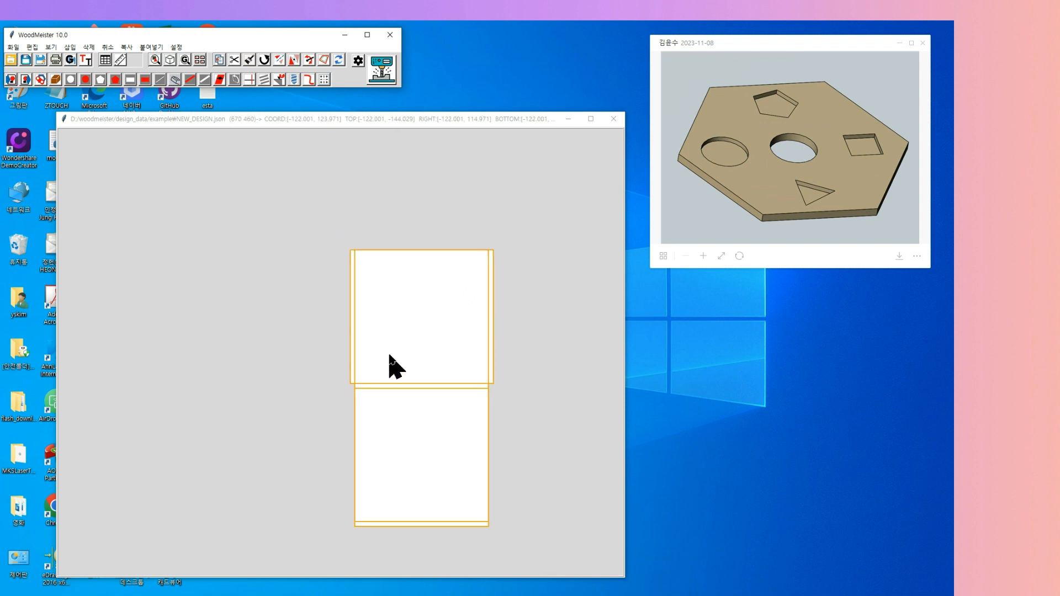
pyautogui.scroll(1, 390, 356)
pyautogui.click(324, 80)
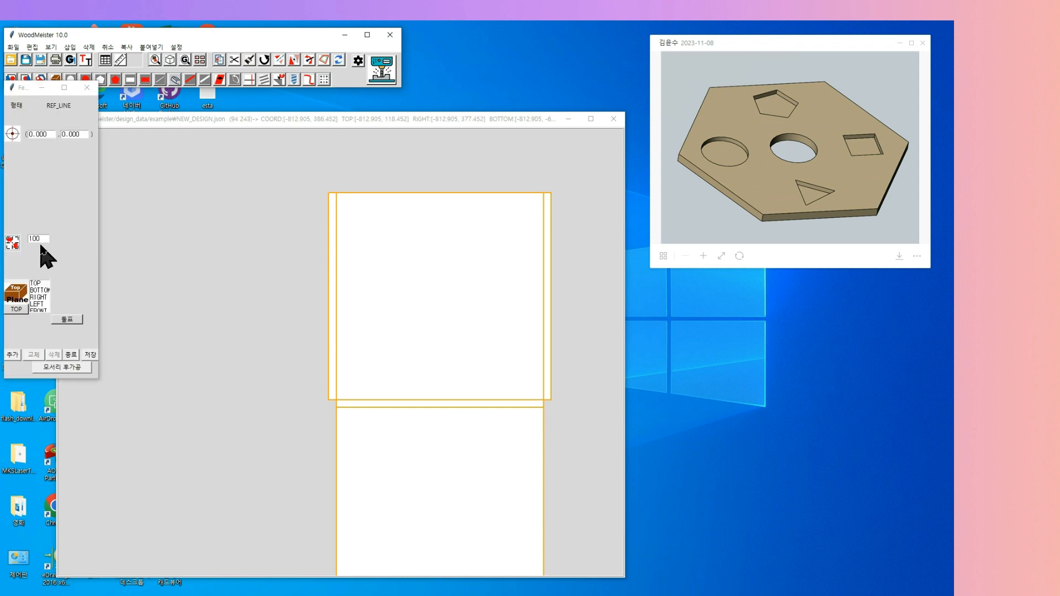
pyautogui.click(12, 355)
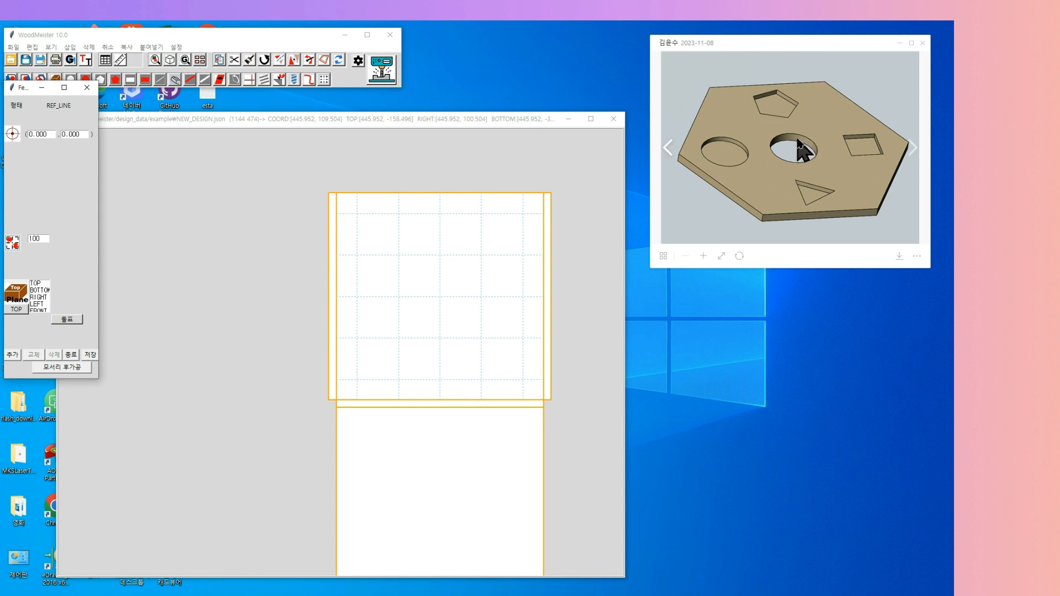
pyautogui.click(86, 88)
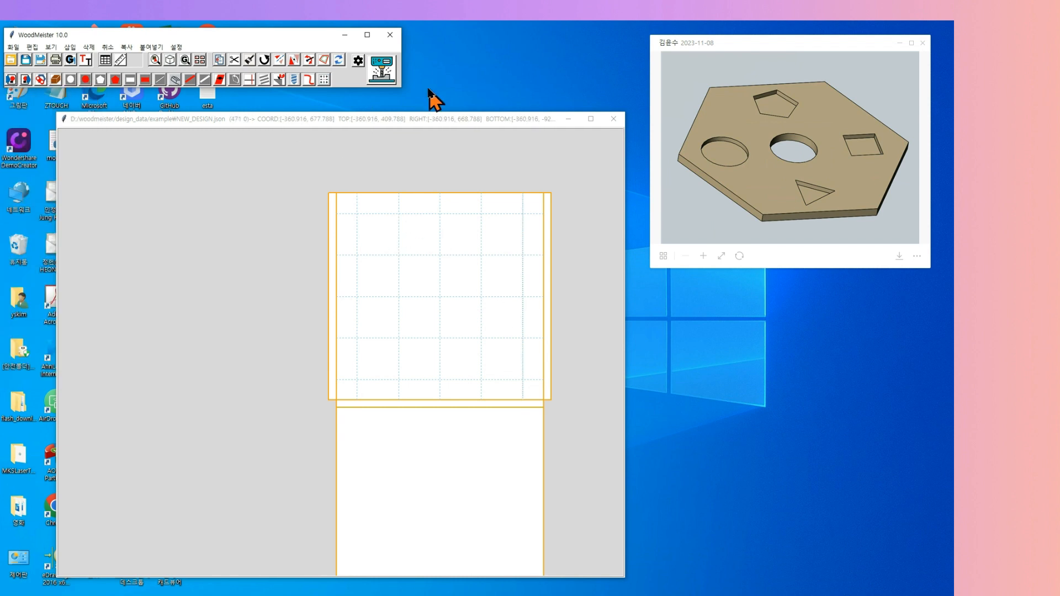
# Step: Draw a circular hole with a radius of about 96 around the centre of the board's top face
pyautogui.click(70, 80)
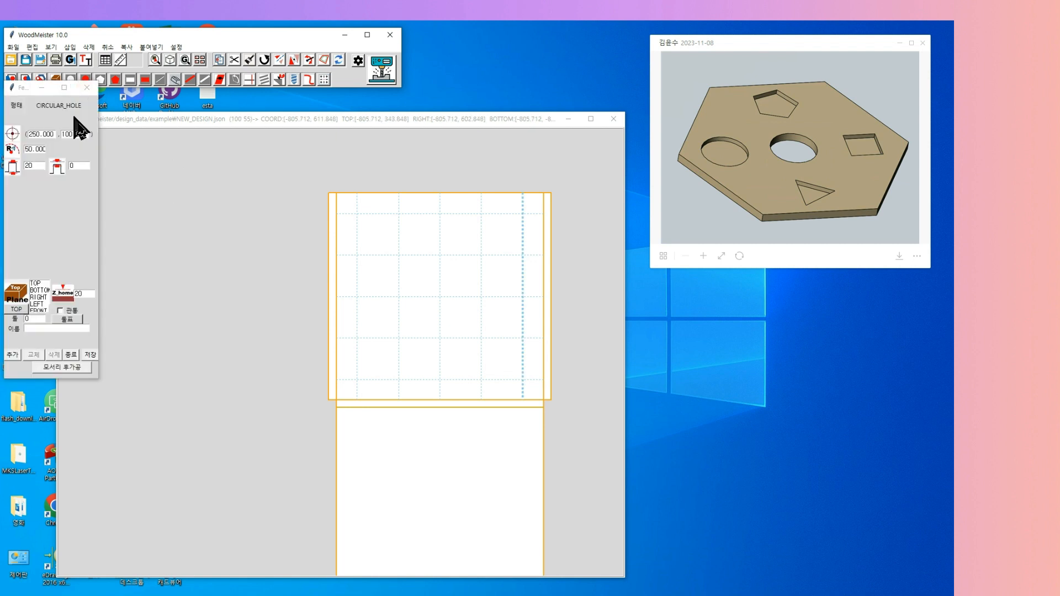
pyautogui.click(440, 300)
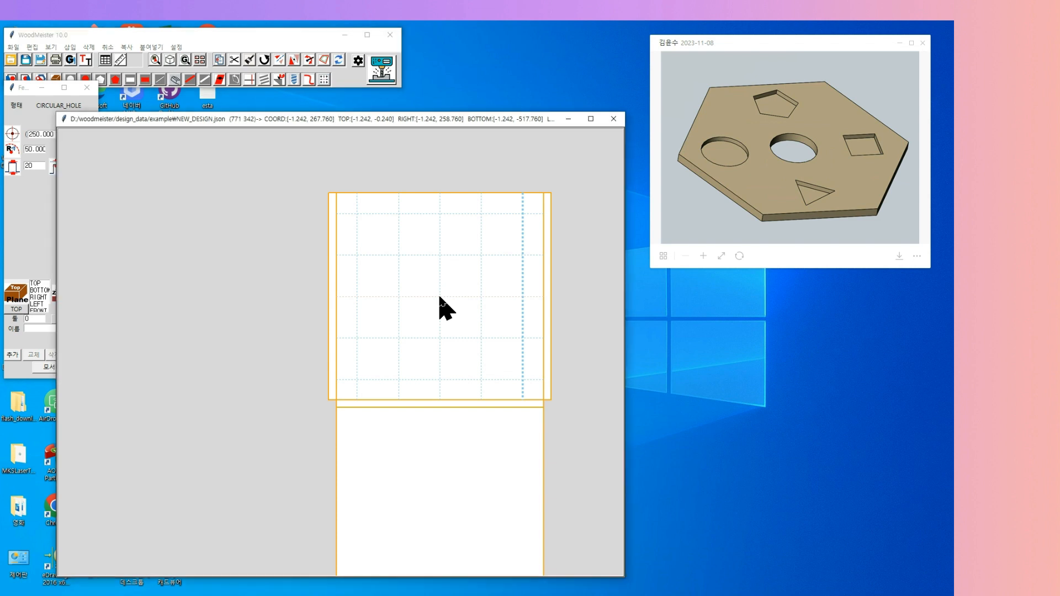
pyautogui.click(480, 300)
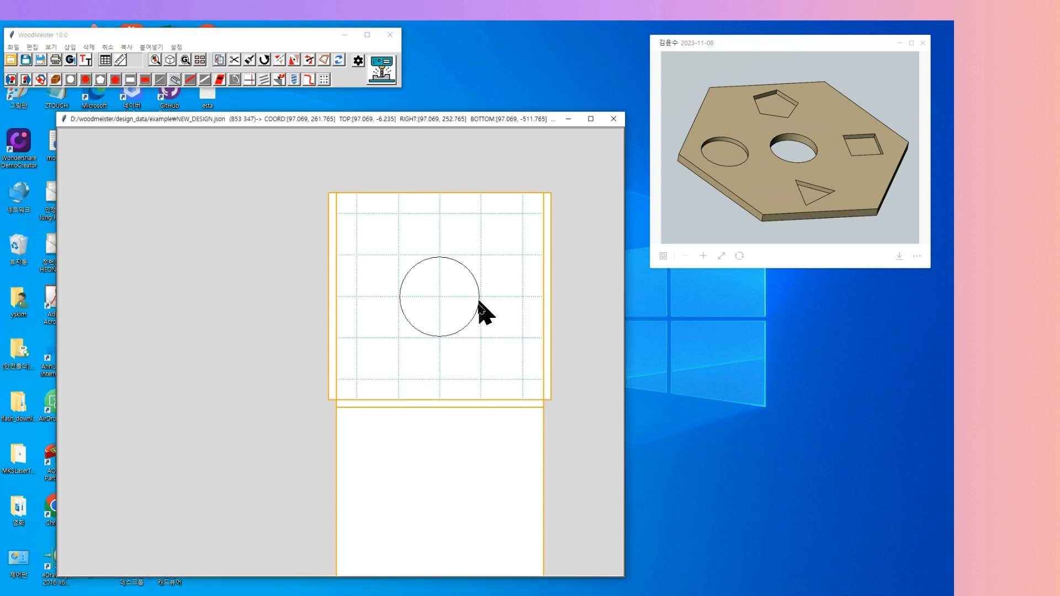
# Step: Set the circular hole's centre to (0, 0), radius to 50 and depth to 19, and make it a through hole
pyautogui.click(469, 327)
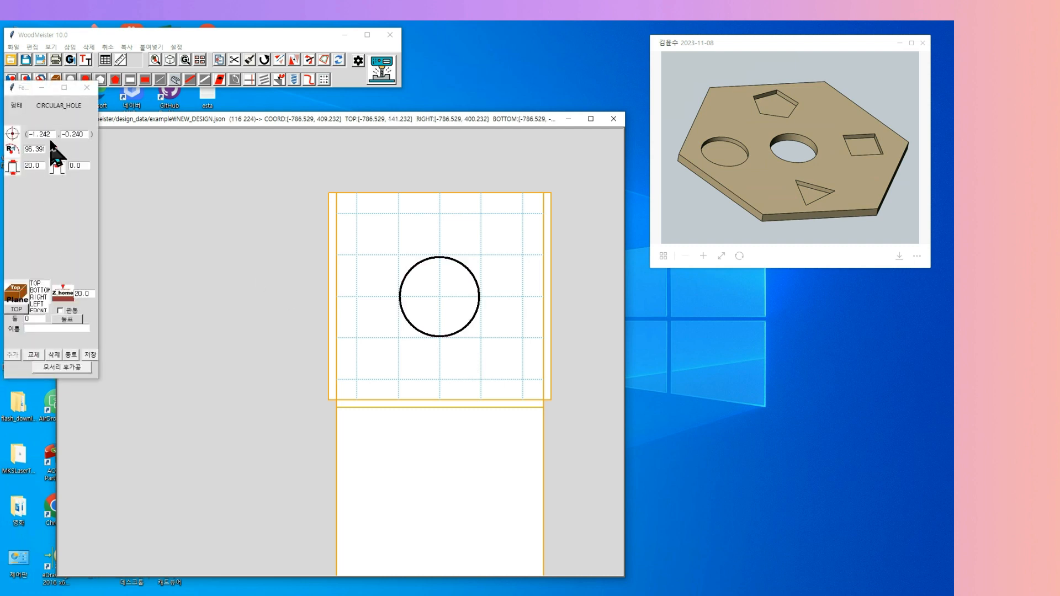
pyautogui.moveTo(53, 135); pyautogui.dragTo(2, 136)
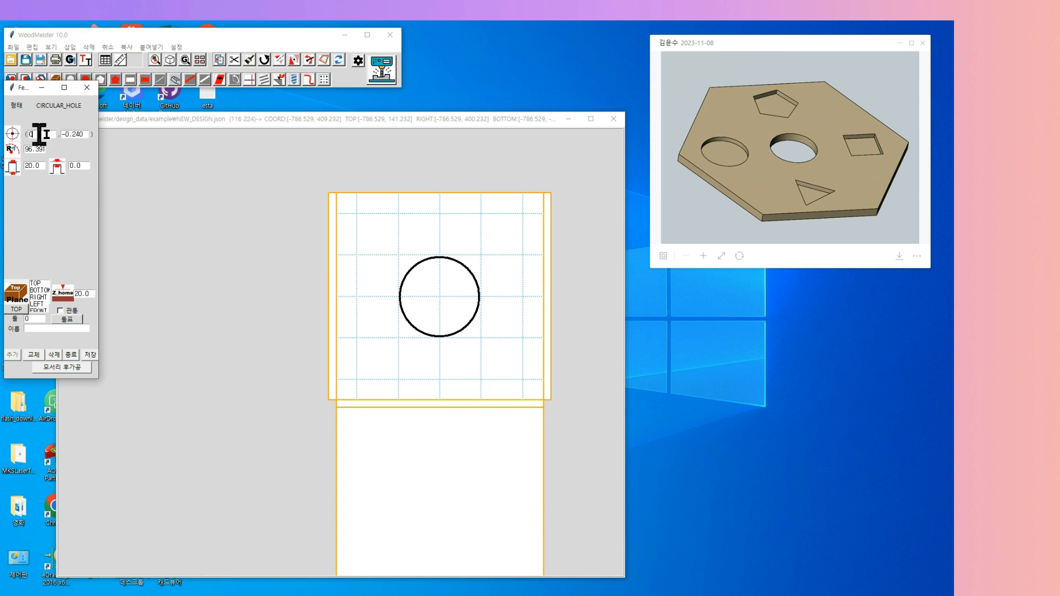
pyautogui.moveTo(86, 134); pyautogui.dragTo(229, 171)
pyautogui.write('0')
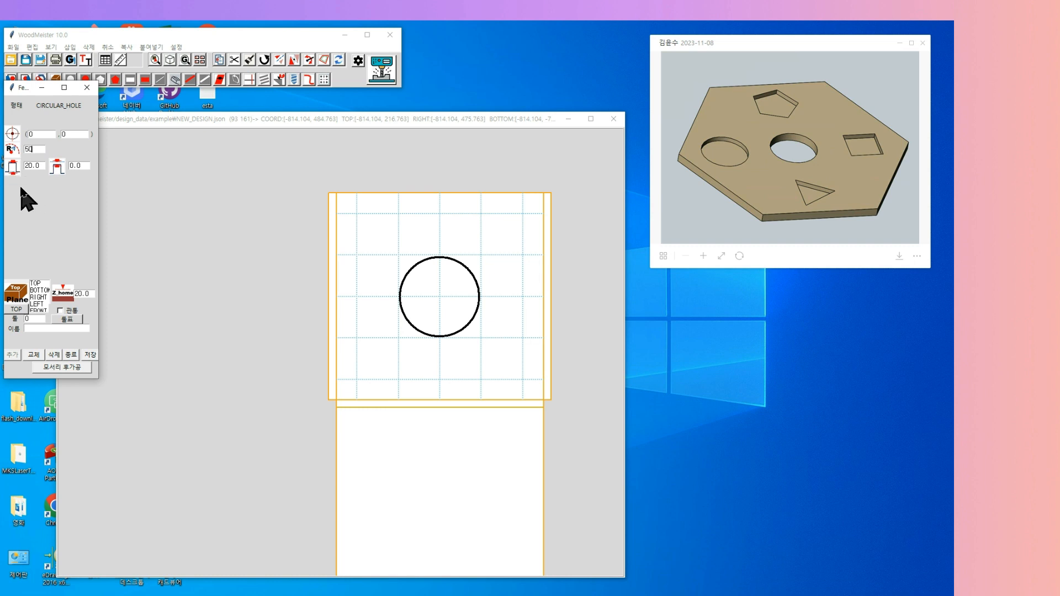
pyautogui.moveTo(41, 165); pyautogui.dragTo(8, 169)
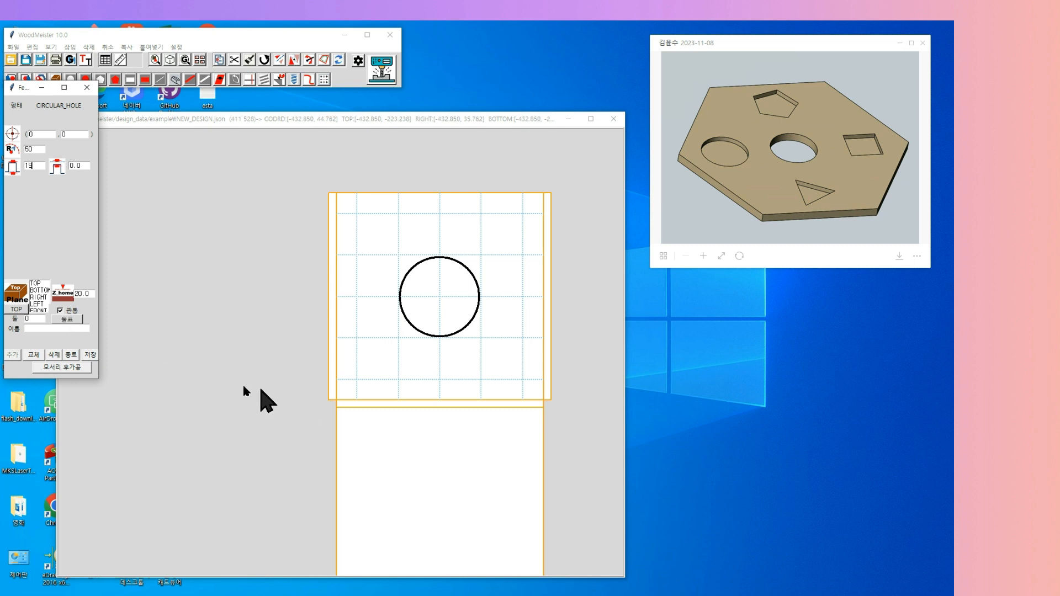
pyautogui.click(39, 352)
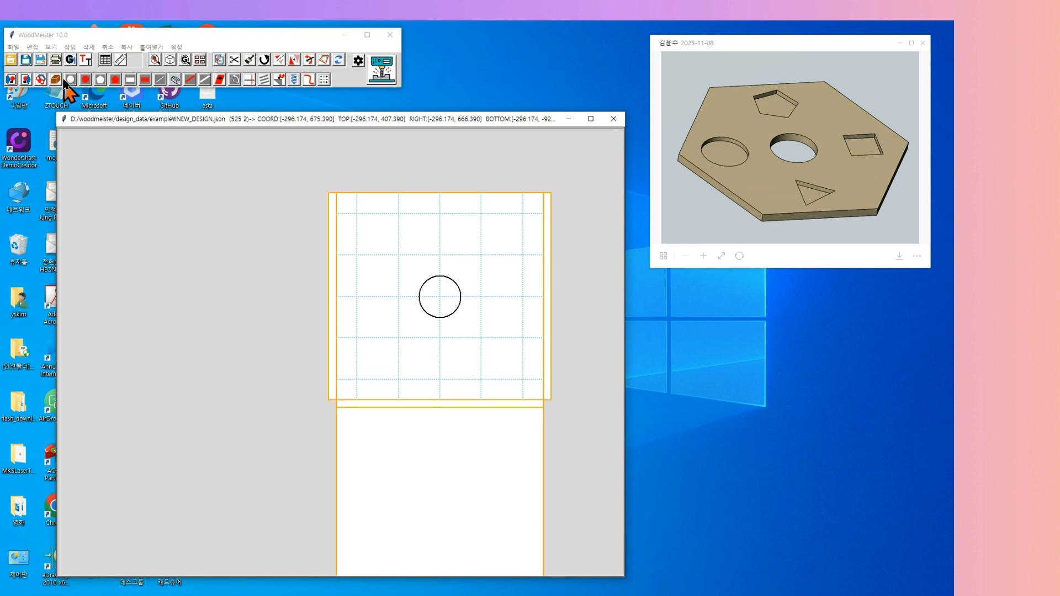
# Step: Draw a second circular hole with a radius of about 63 to the left of the centre hole
pyautogui.click(381, 300)
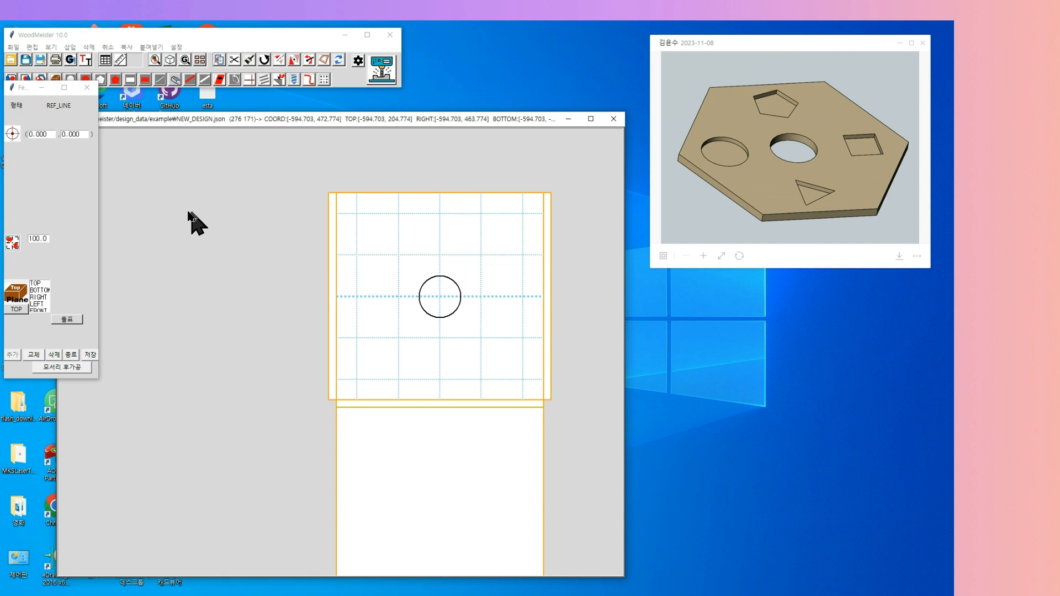
pyautogui.click(87, 87)
pyautogui.click(356, 300)
pyautogui.click(381, 297)
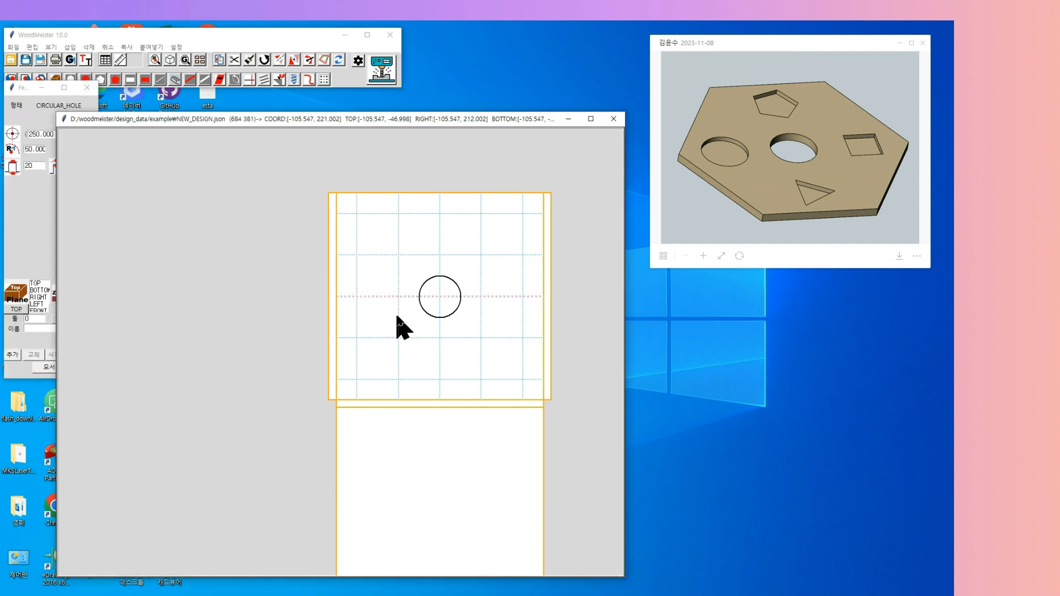
pyautogui.press('Escape')
pyautogui.click(398, 318)
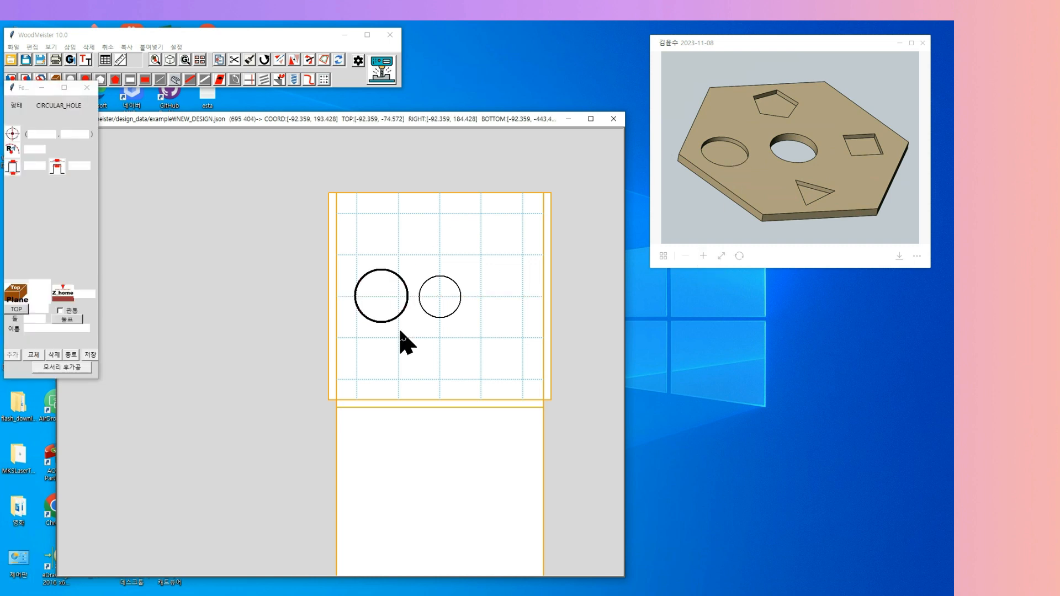
# Step: Set the second circular hole's centre to (-150, 0), radius to 50 and depth to 10
pyautogui.doubleClick(34, 134)
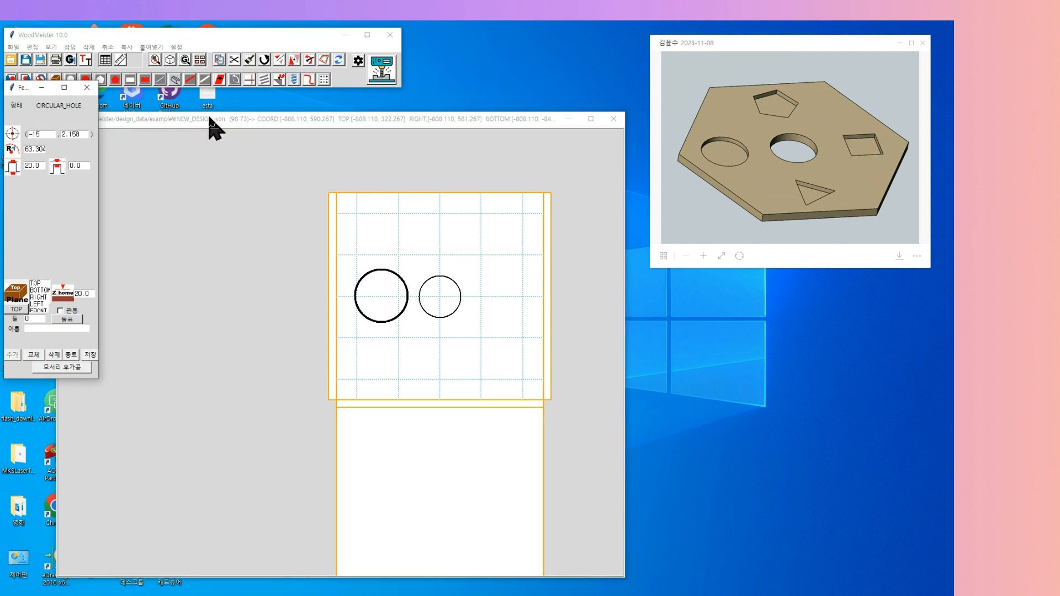
pyautogui.doubleClick(80, 135)
pyautogui.write('0')
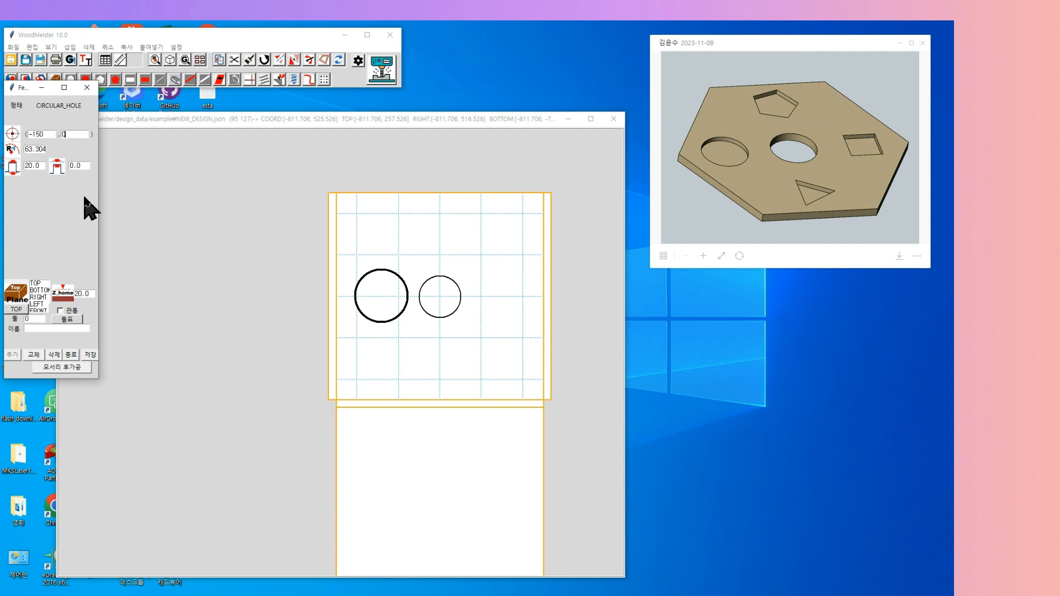
pyautogui.doubleClick(24, 147)
pyautogui.write('50')
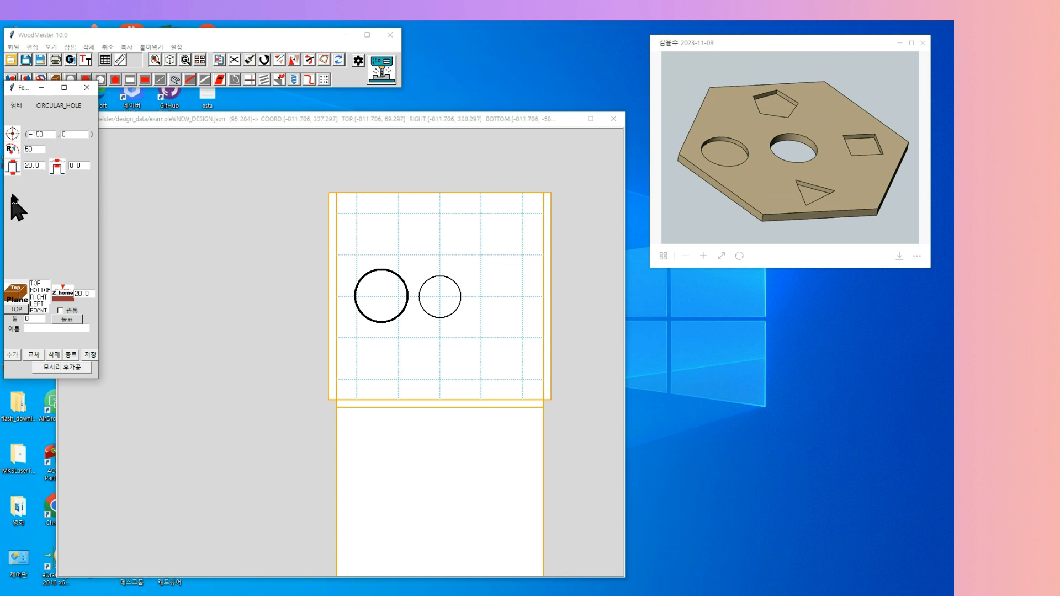
pyautogui.doubleClick(42, 166)
pyautogui.write('10')
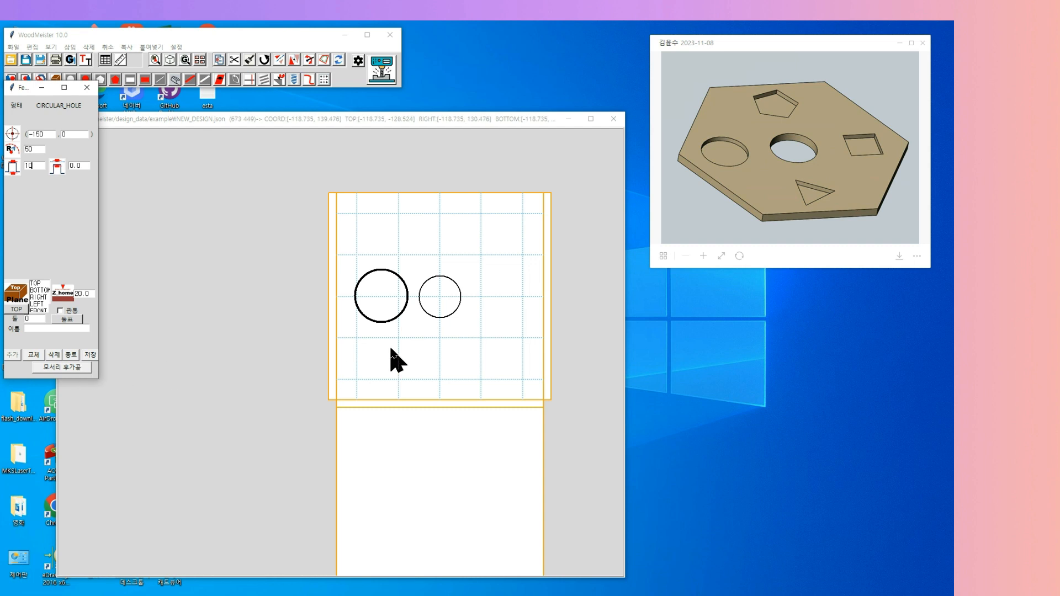
pyautogui.click(35, 356)
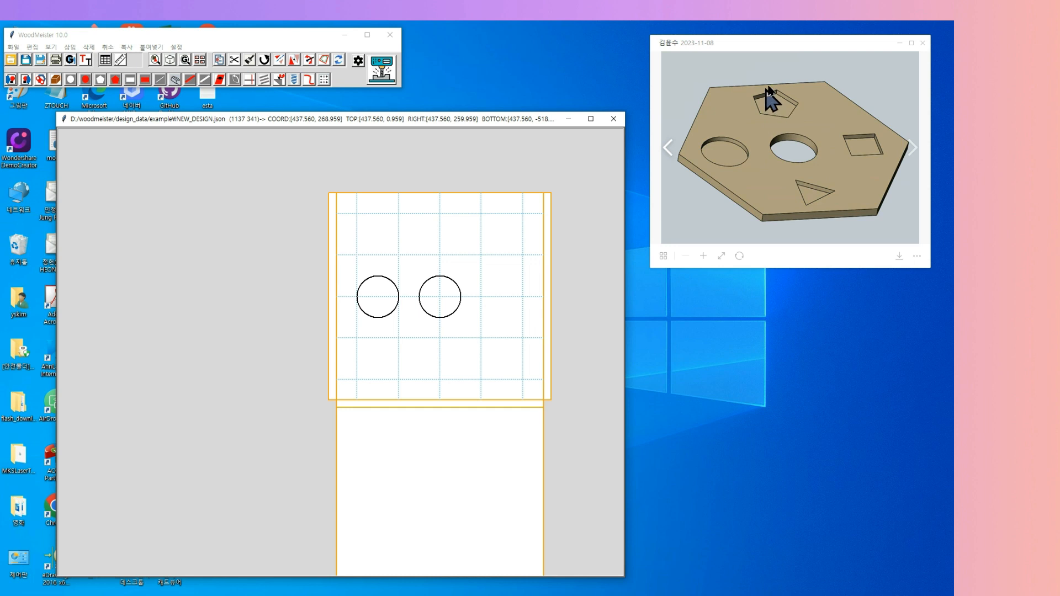
# Step: Add a five-sided polygon hole of radius 50 centred at (0, 150) on the top face
pyautogui.click(101, 82)
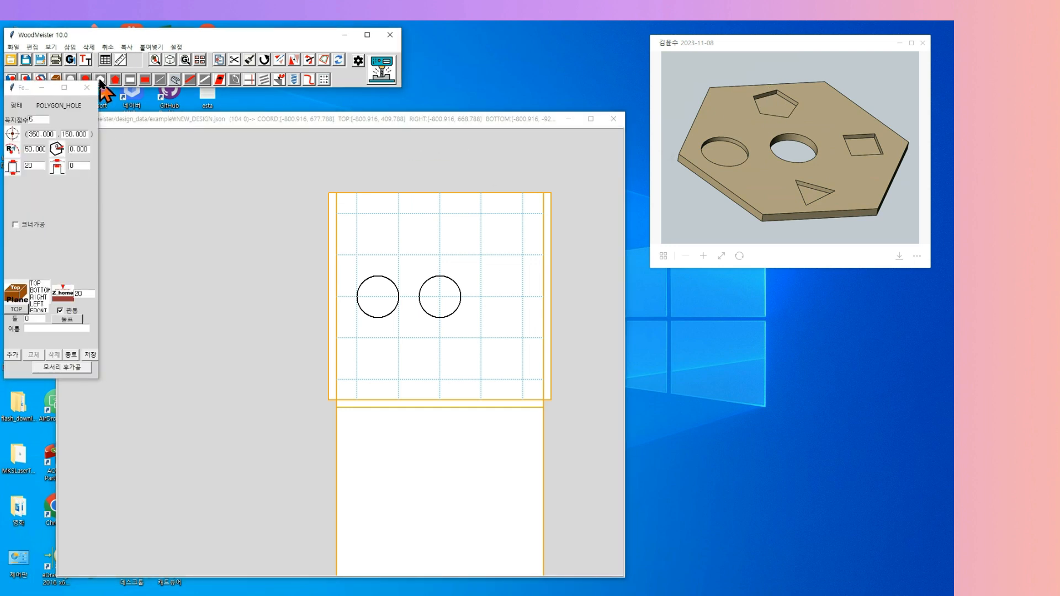
pyautogui.click(44, 120)
pyautogui.write('5')
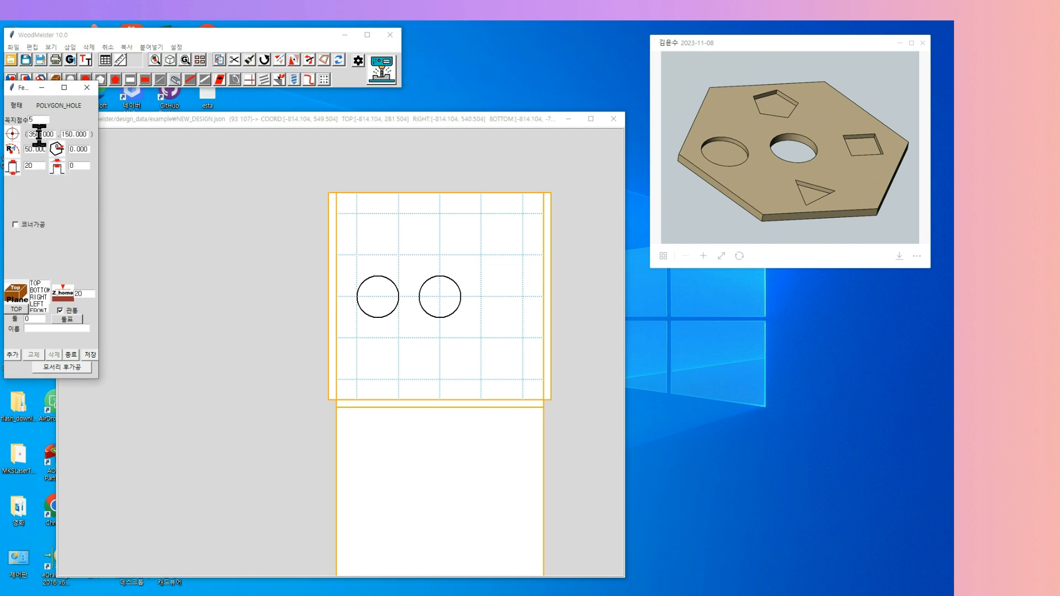
pyautogui.moveTo(40, 134); pyautogui.dragTo(4, 137)
pyautogui.doubleClick(30, 166)
pyautogui.click(12, 355)
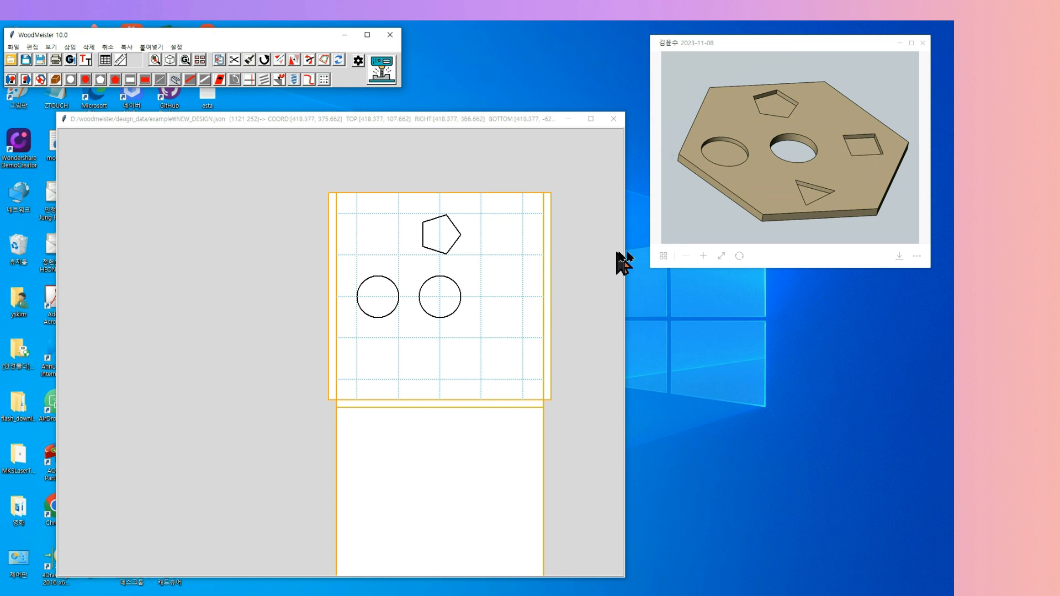
# Step: Add a 100 by 100 rectangular hole centred at (150, 0) on the top face, 10 deep and not through
pyautogui.click(131, 80)
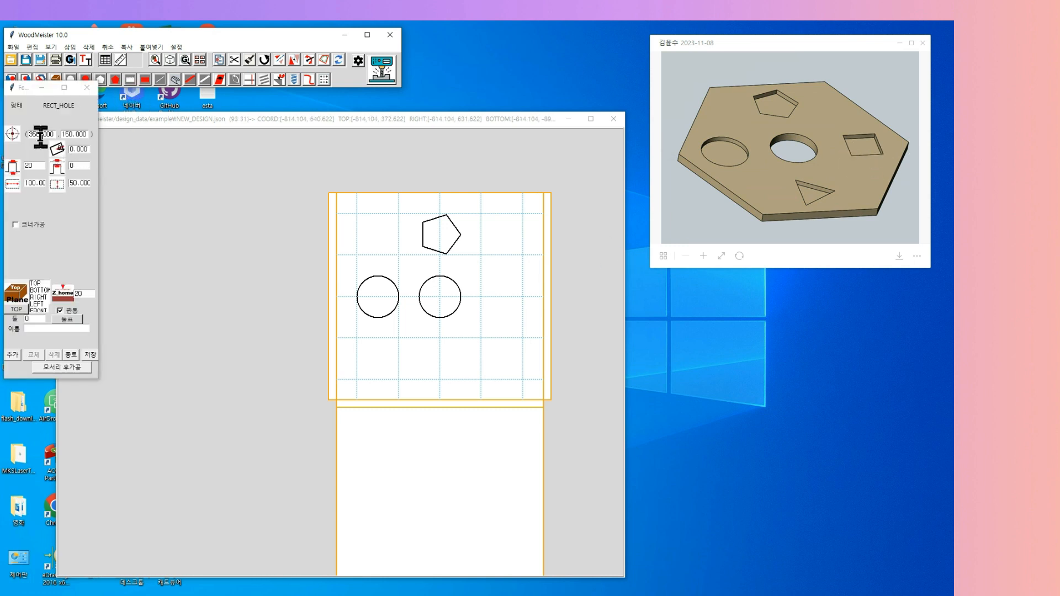
pyautogui.moveTo(39, 134); pyautogui.dragTo(27, 135)
pyautogui.write('150')
pyautogui.moveTo(88, 135); pyautogui.dragTo(23, 144)
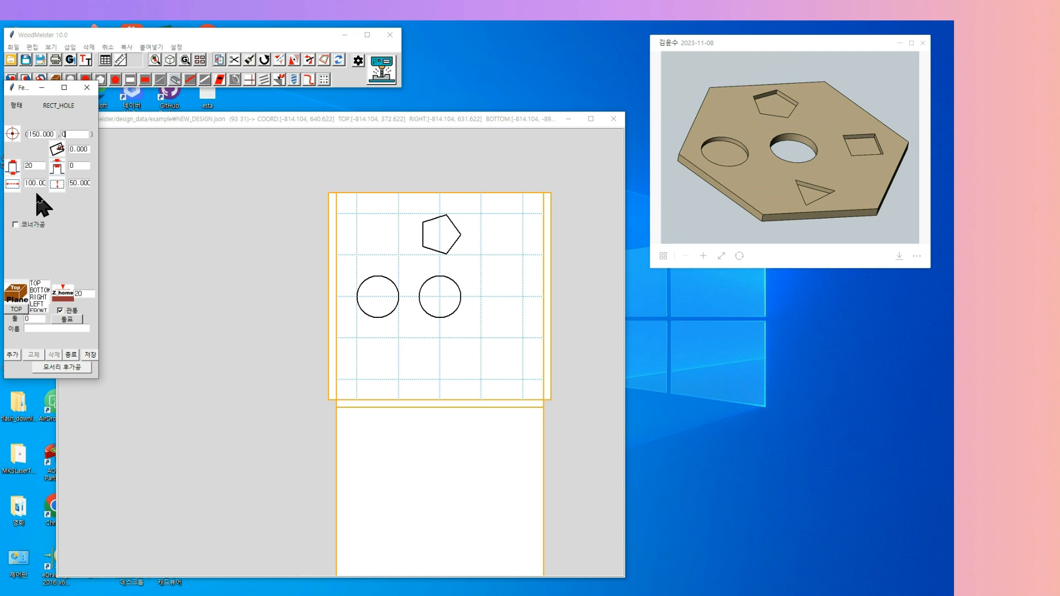
pyautogui.moveTo(37, 184); pyautogui.dragTo(19, 189)
pyautogui.write('0')
pyautogui.moveTo(78, 183); pyautogui.dragTo(25, 191)
pyautogui.moveTo(34, 166); pyautogui.dragTo(13, 167)
pyautogui.click(8, 356)
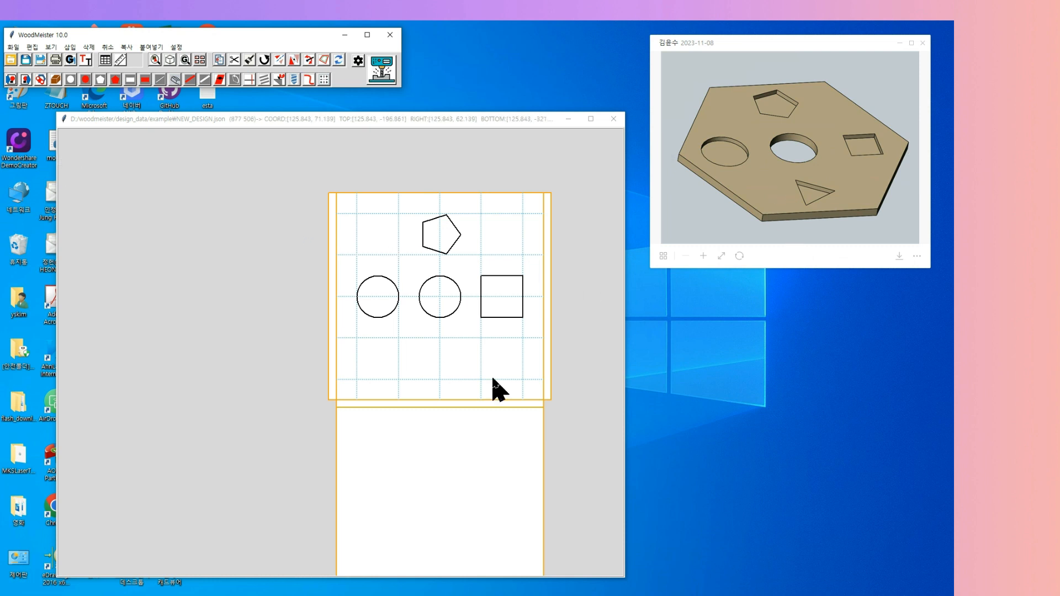
# Step: Add a three-sided polygon hole of radius 50 centred at (0, -150) on the top face
pyautogui.click(100, 80)
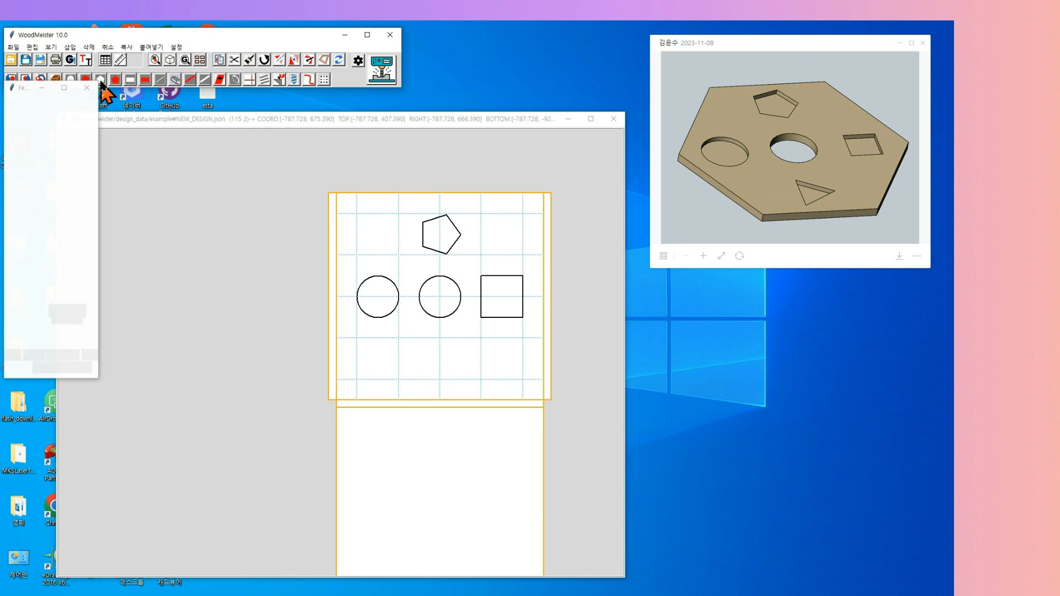
pyautogui.doubleClick(42, 122)
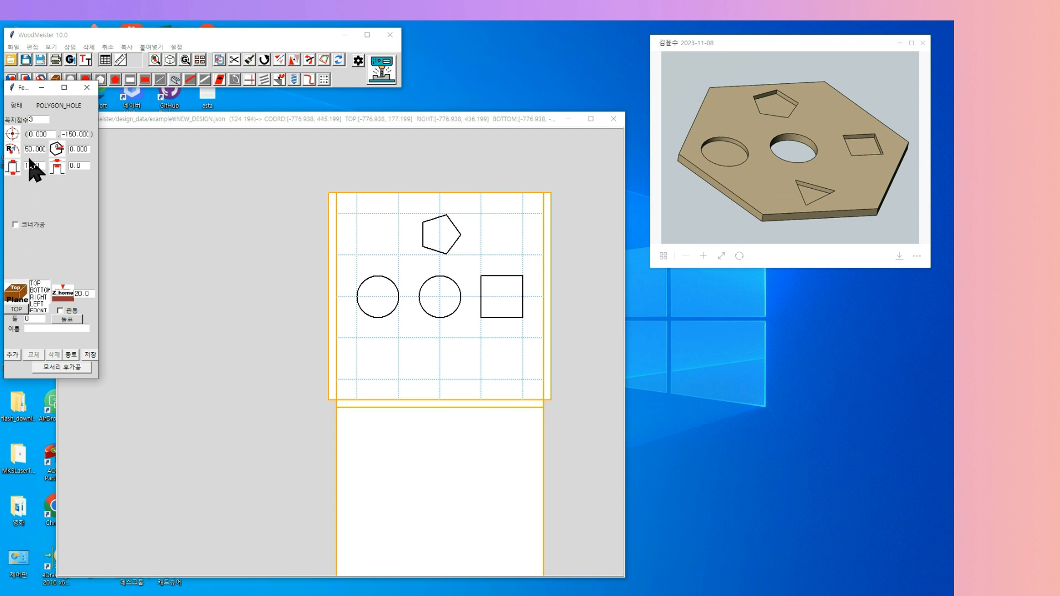
pyautogui.click(12, 355)
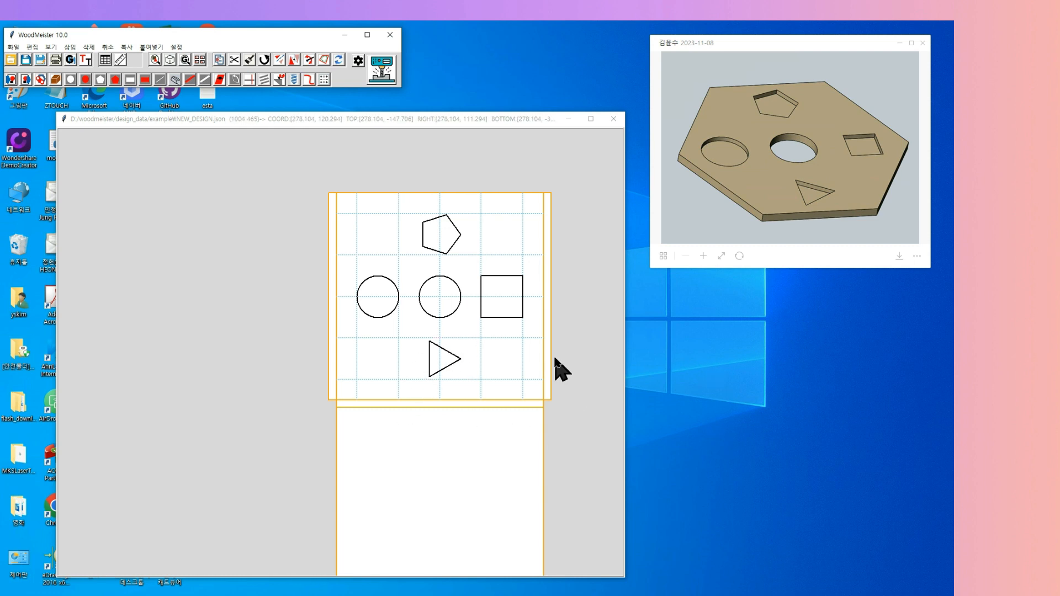
# Step: Shrink the square hole at (150, 0) to about 75 in both width and height
pyautogui.click(502, 316)
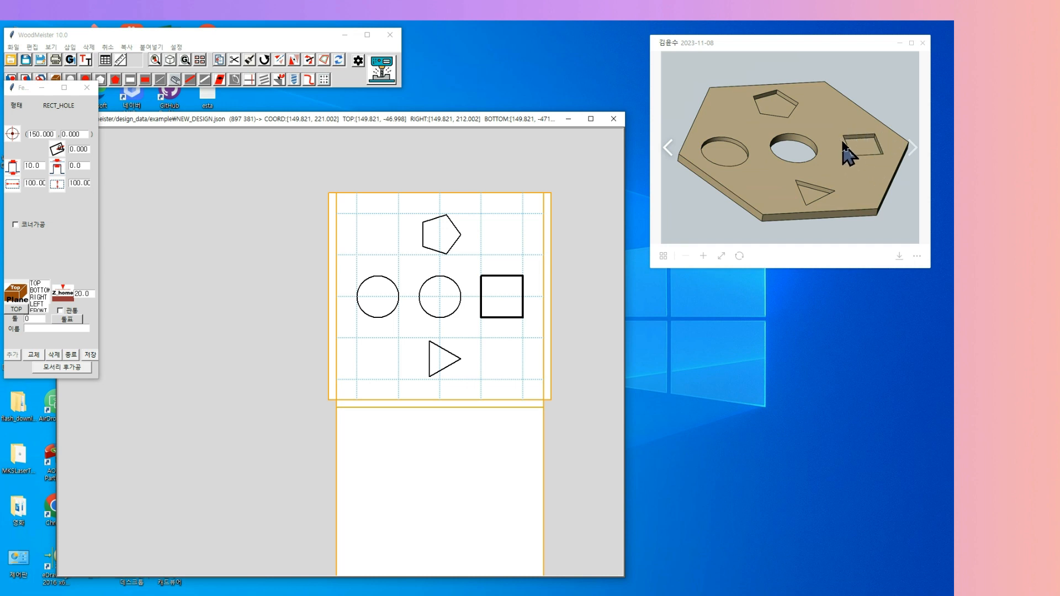
pyautogui.click(503, 276)
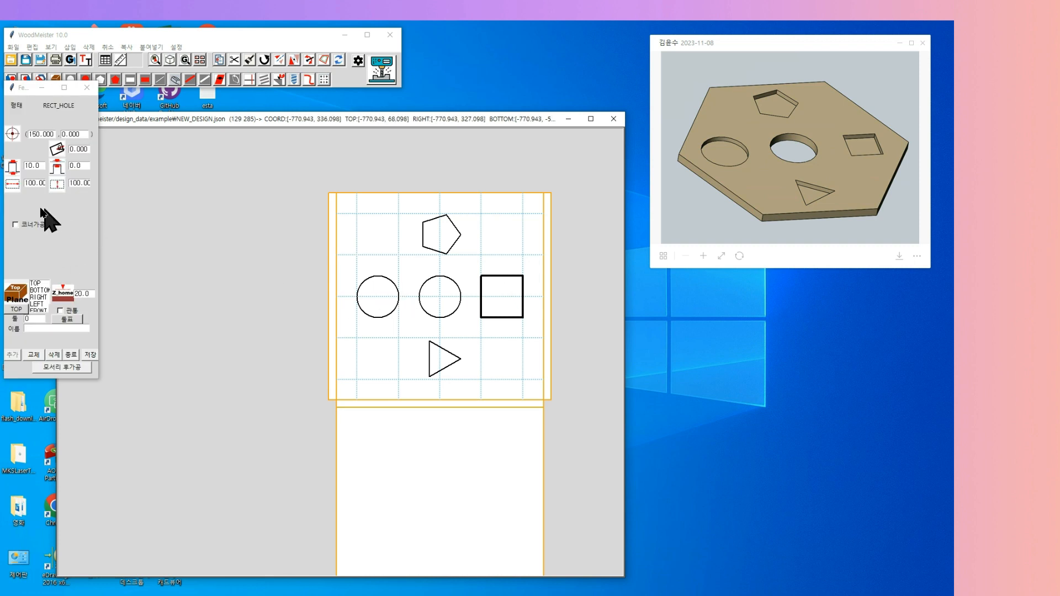
pyautogui.doubleClick(36, 184)
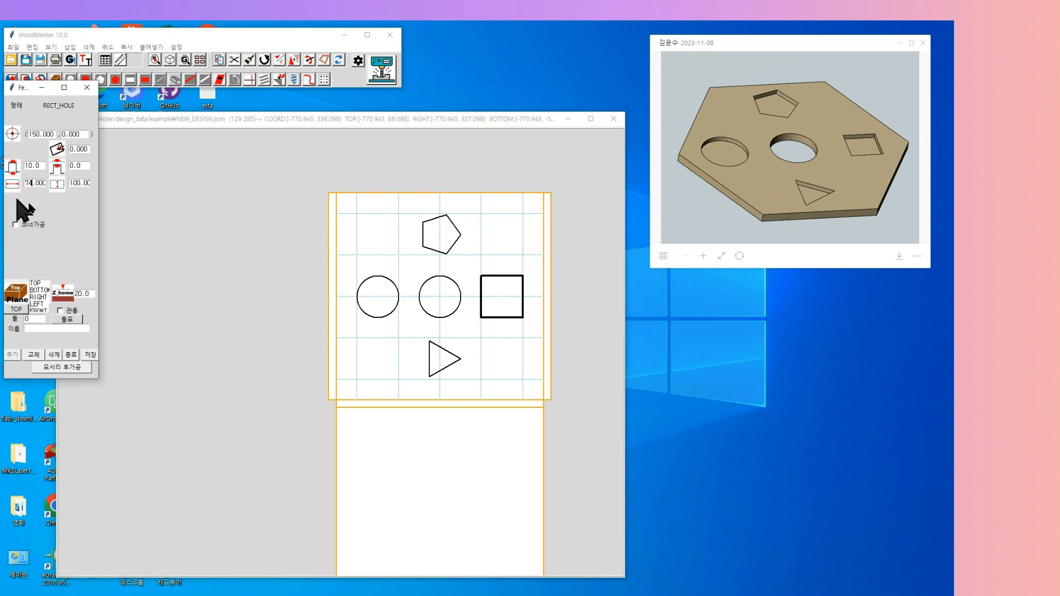
pyautogui.doubleClick(78, 183)
pyautogui.click(34, 356)
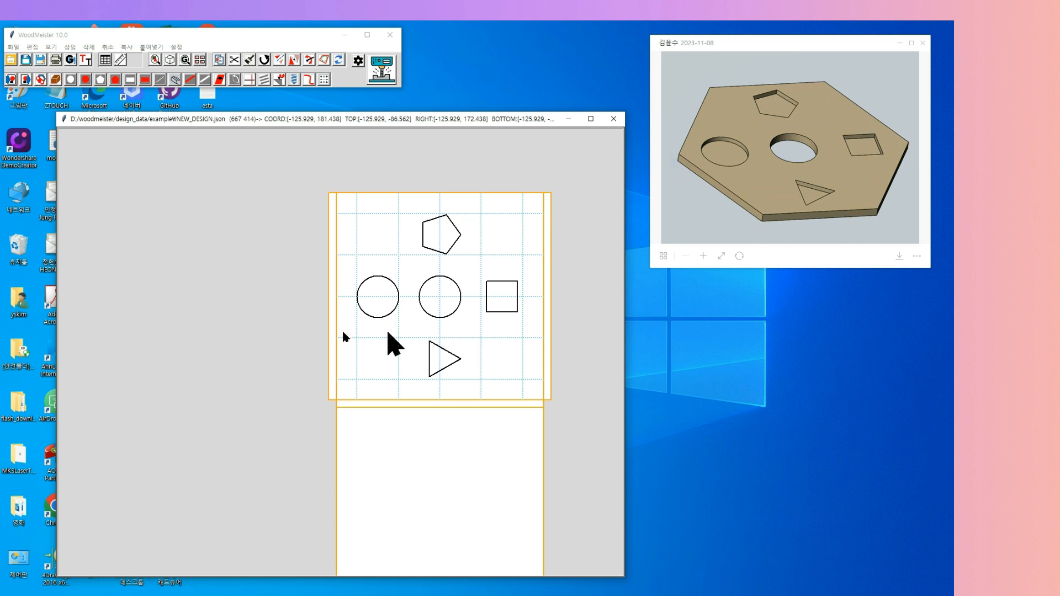
# Step: Add a six-sided polygon post centred at (0, 0) on the top face with radius 250, depth 19 and R 1
pyautogui.click(115, 80)
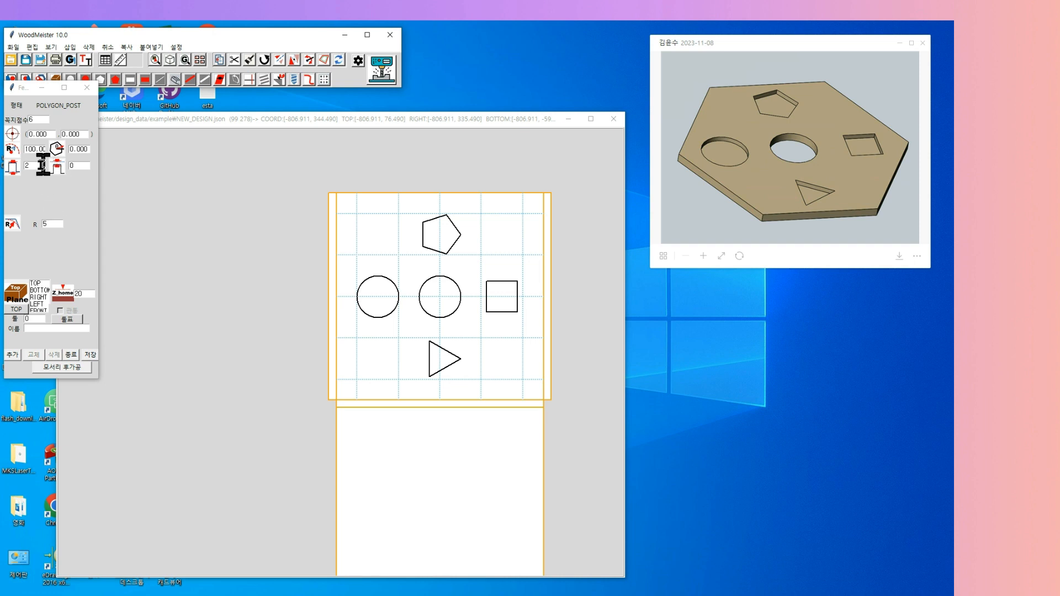
pyautogui.moveTo(37, 149); pyautogui.dragTo(3, 165)
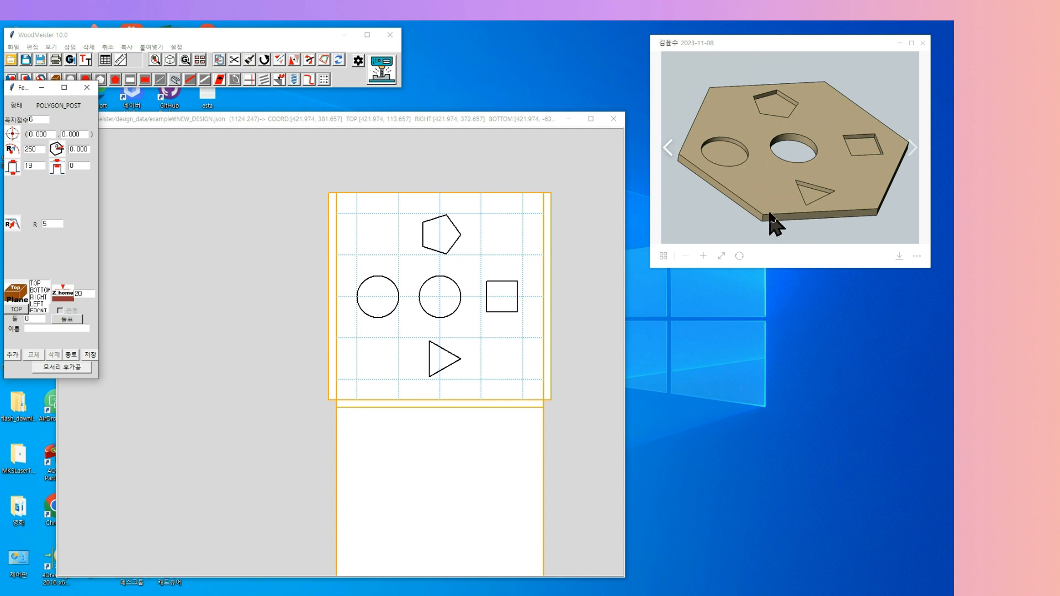
pyautogui.moveTo(55, 226); pyautogui.dragTo(22, 228)
pyautogui.write('1')
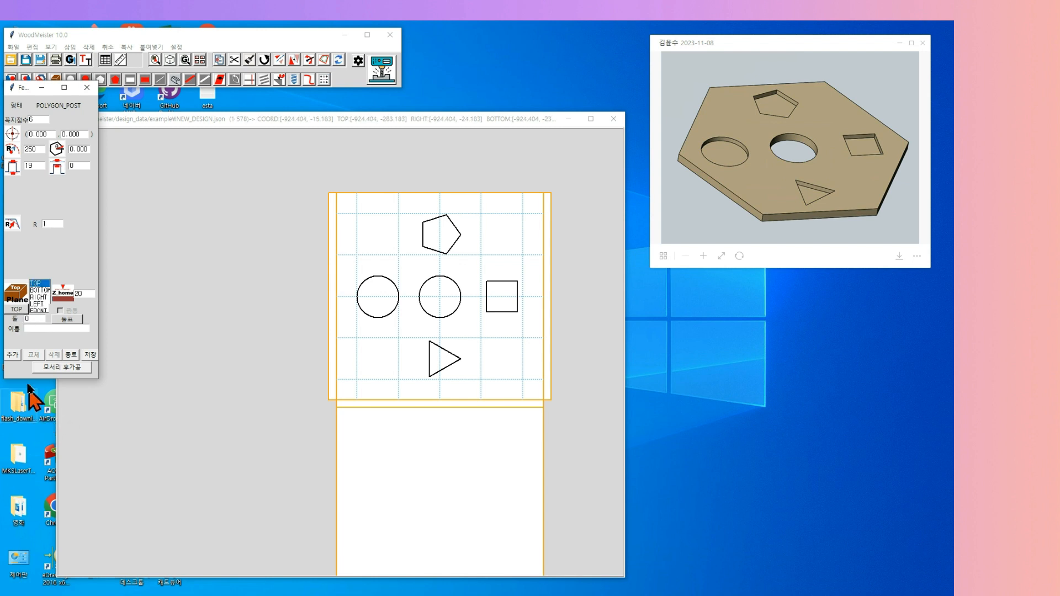
pyautogui.click(12, 356)
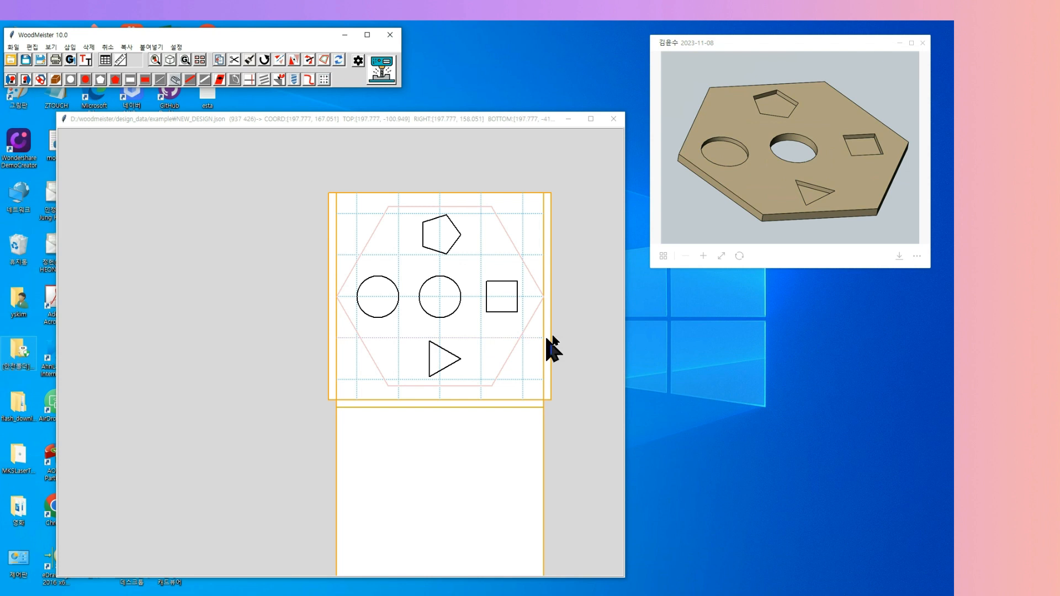
# Step: Move the pentagonal hole from the top face to the BOTTOM plane
pyautogui.click(347, 282)
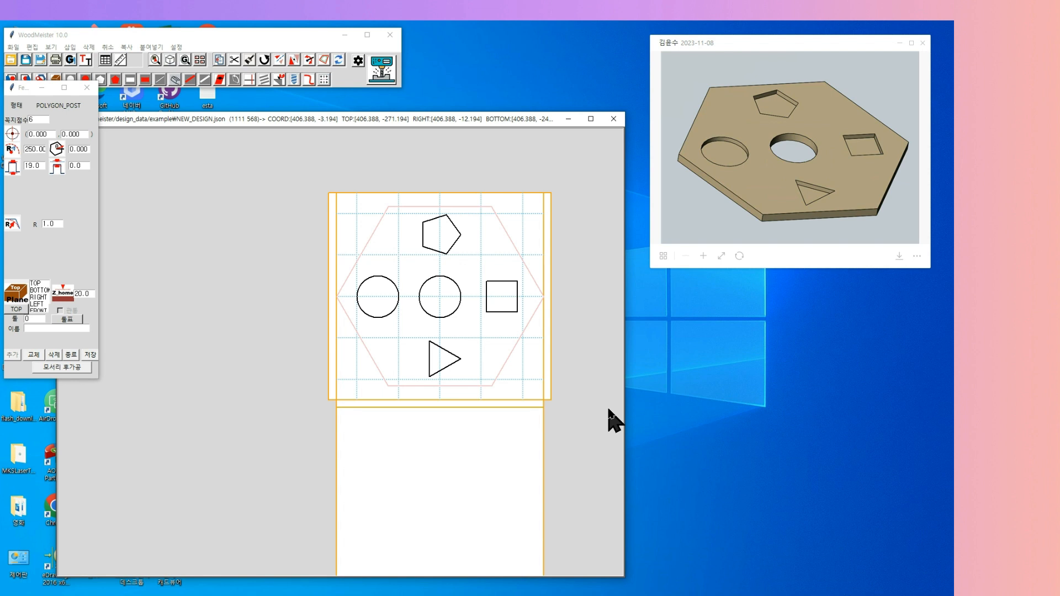
pyautogui.click(428, 224)
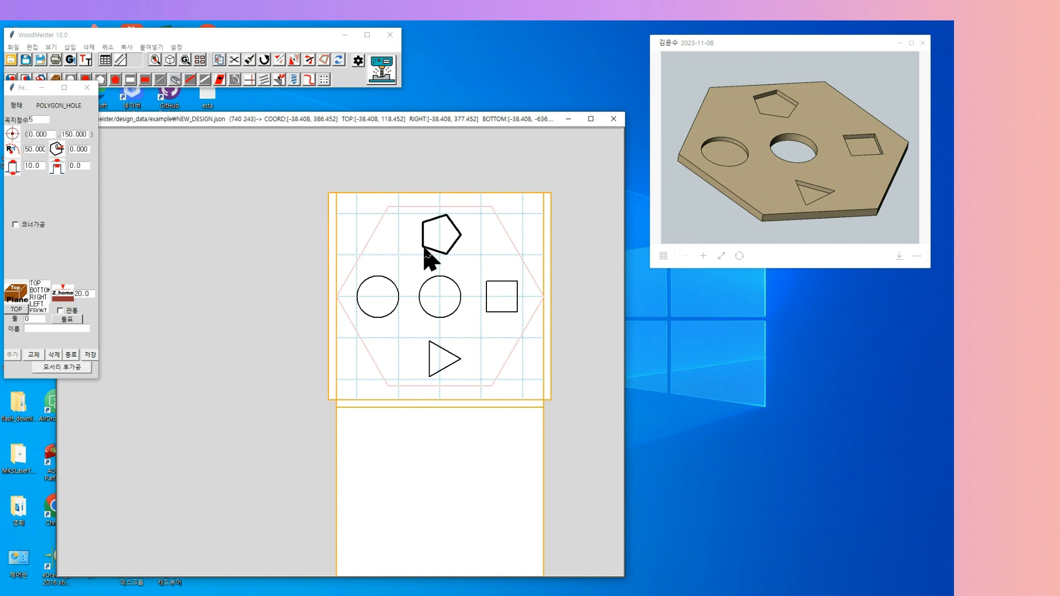
pyautogui.click(39, 290)
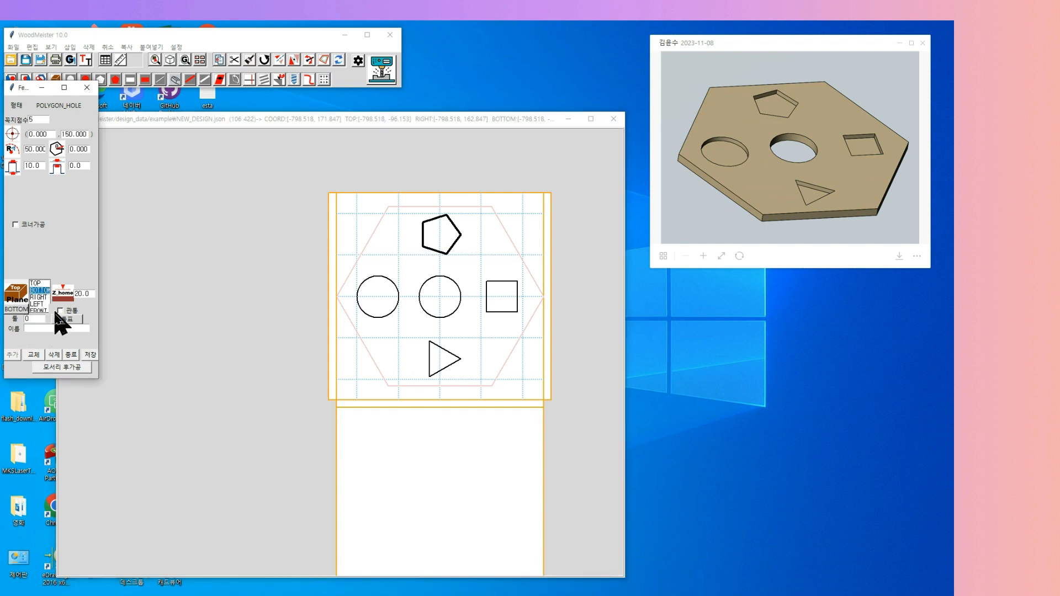
pyautogui.click(34, 353)
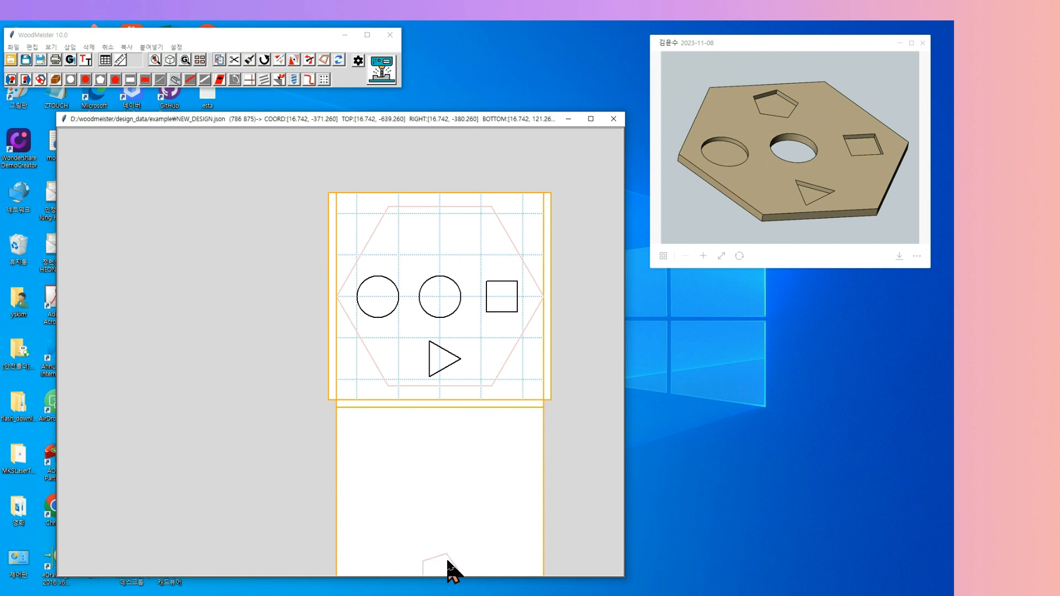
# Step: Return the pentagonal hole to the TOP plane
pyautogui.doubleClick(451, 558)
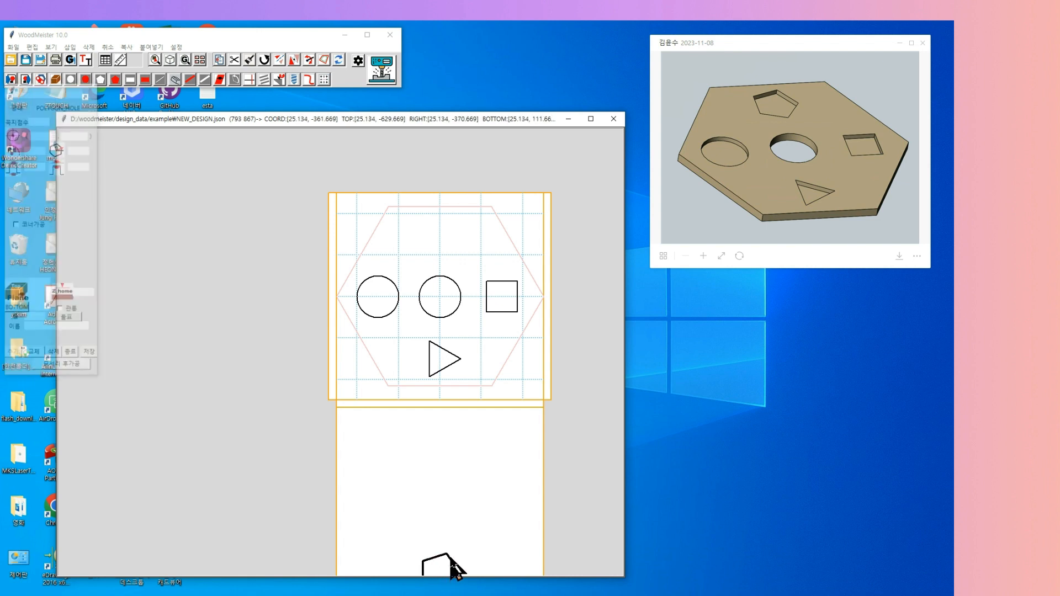
pyautogui.click(37, 283)
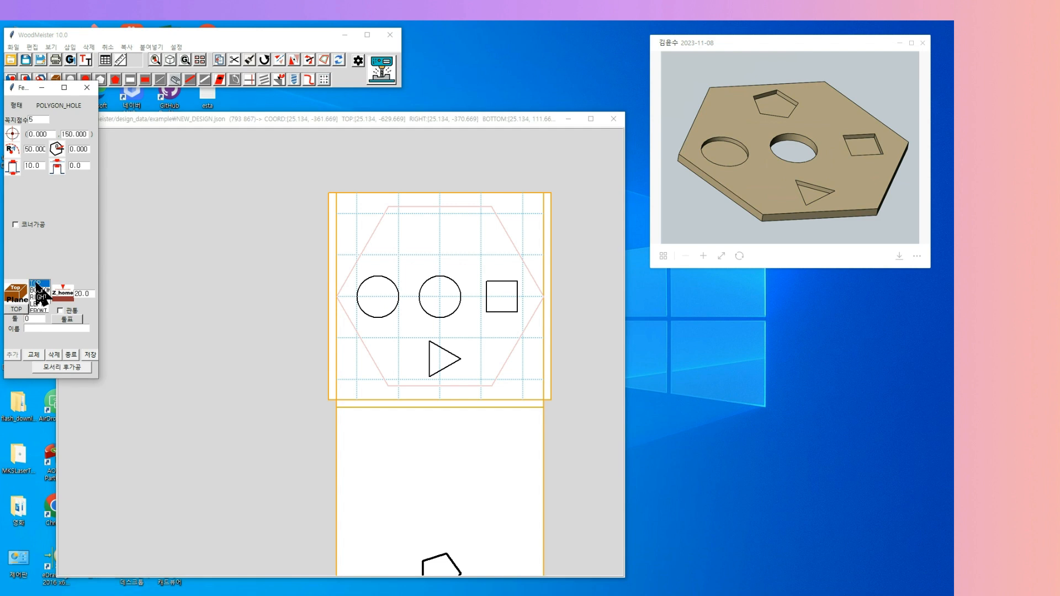
pyautogui.click(34, 355)
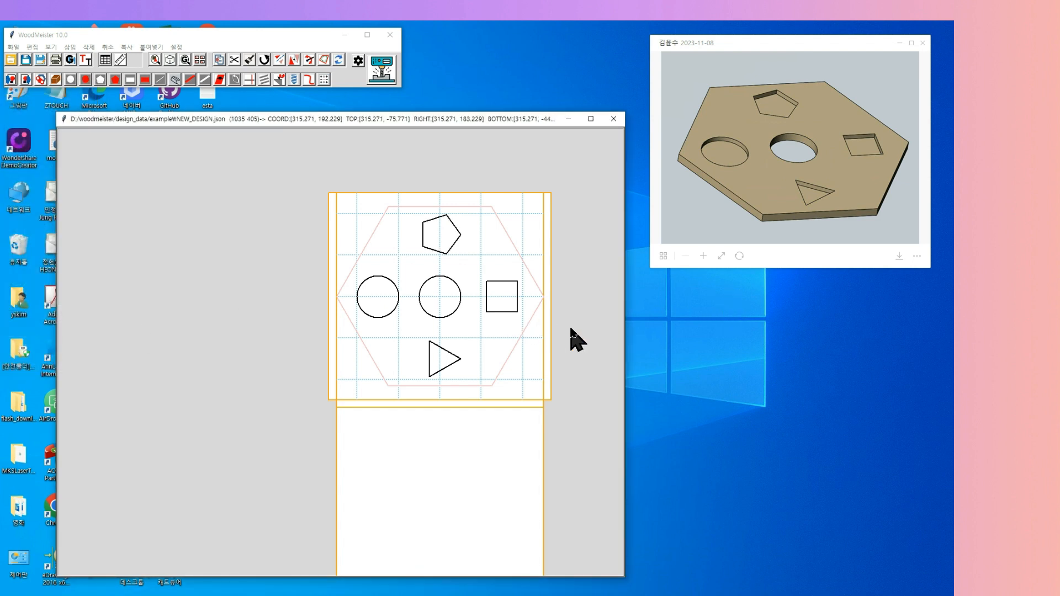
# Step: Save the design as test in the example folder, replacing the existing file
pyautogui.click(12, 47)
pyautogui.click(29, 77)
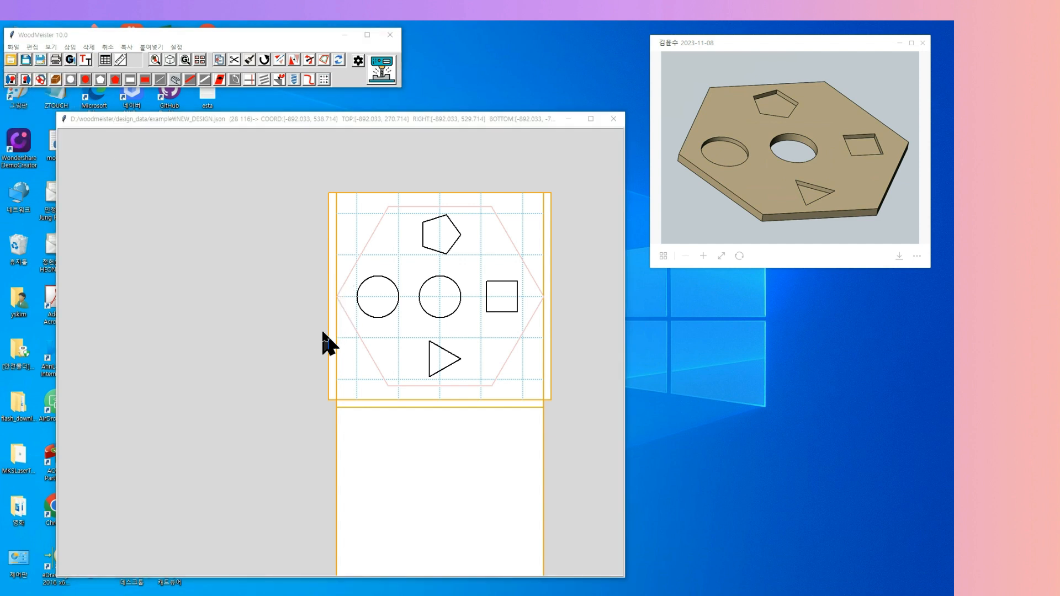
pyautogui.click(105, 136)
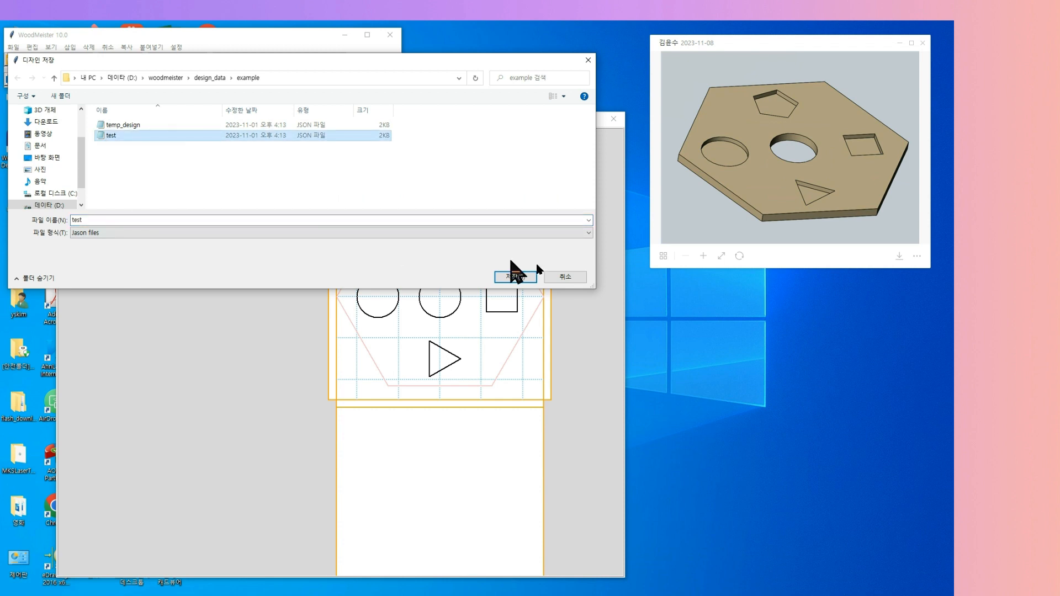
pyautogui.click(519, 277)
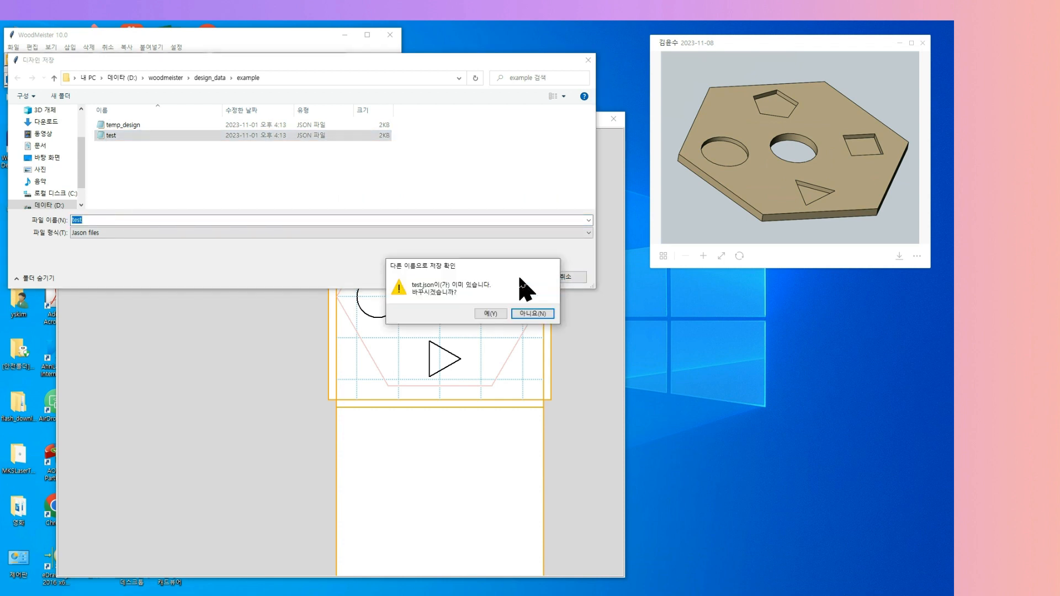
pyautogui.click(491, 314)
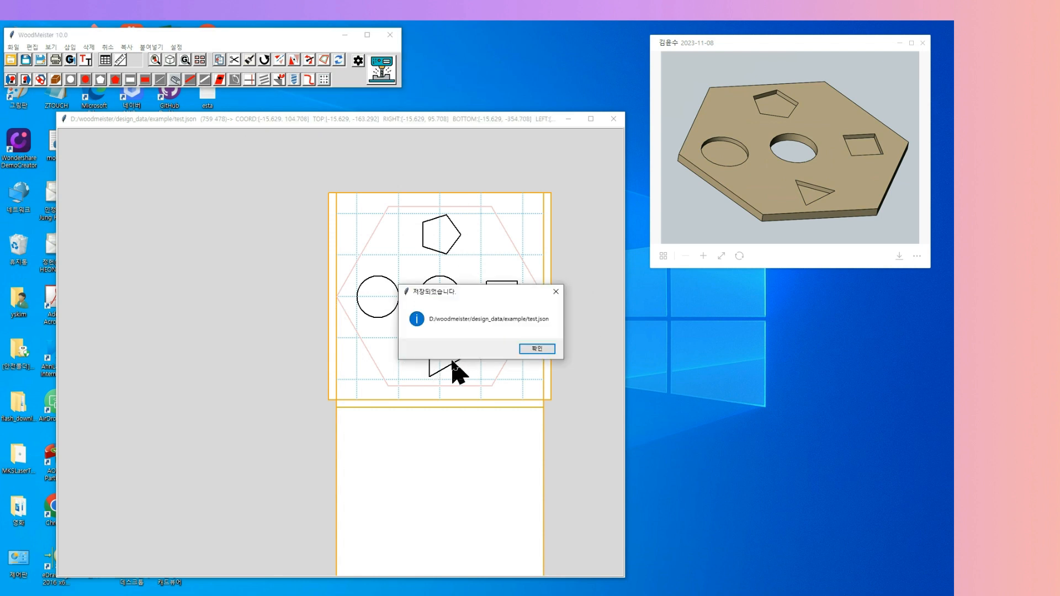
pyautogui.click(537, 349)
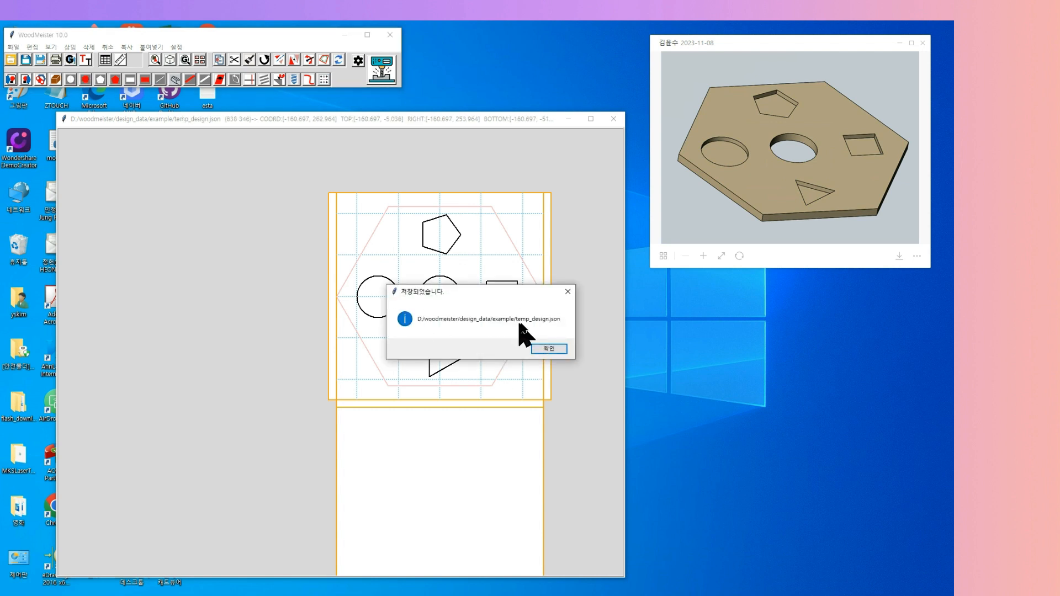
# Step: Generate the design's G-code into an output folder named test1 within the example folder
pyautogui.click(550, 350)
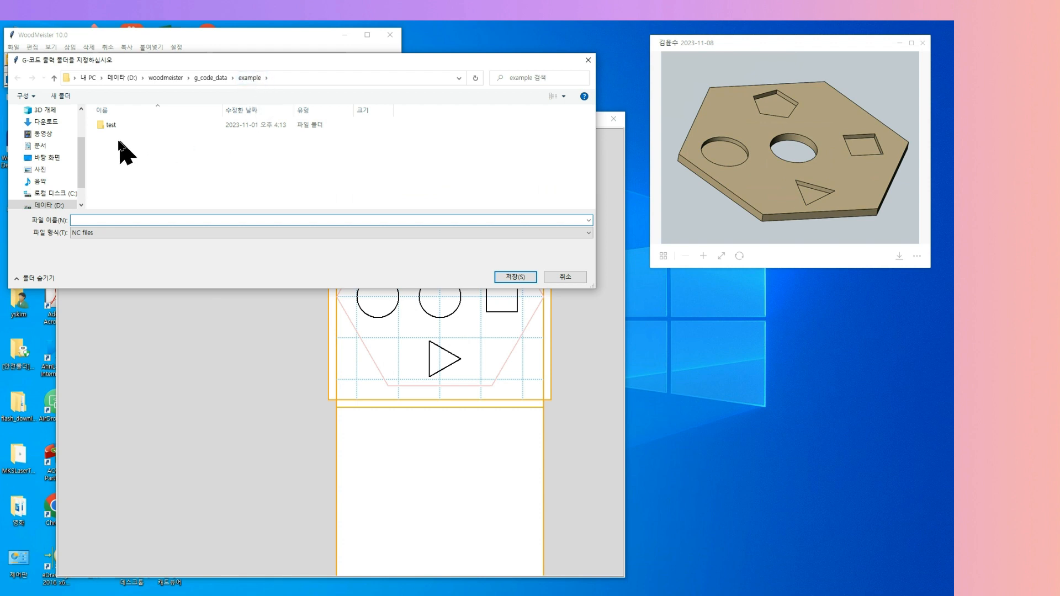
pyautogui.click(105, 125)
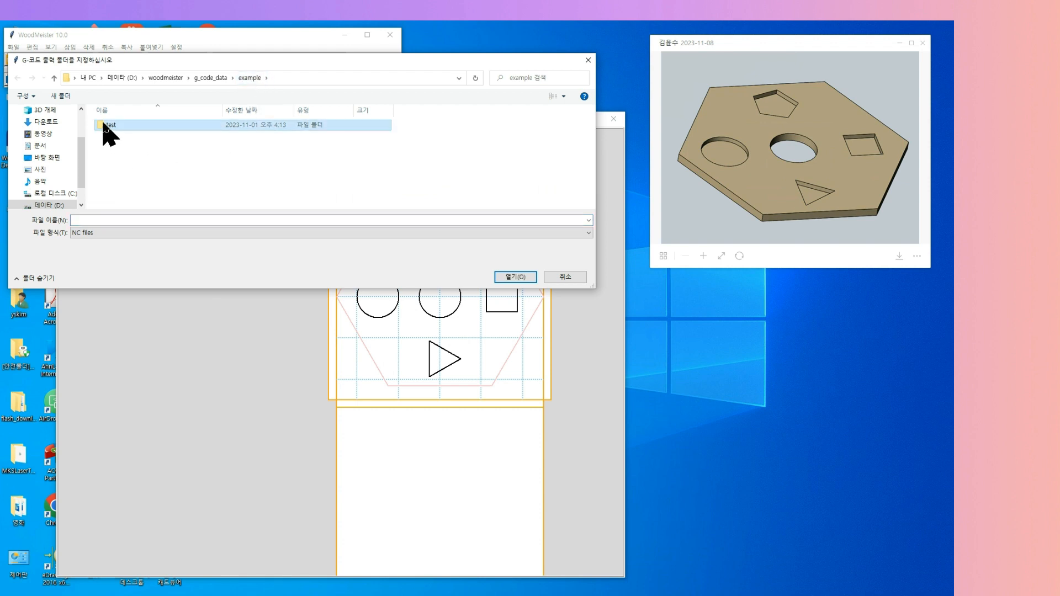
pyautogui.click(151, 221)
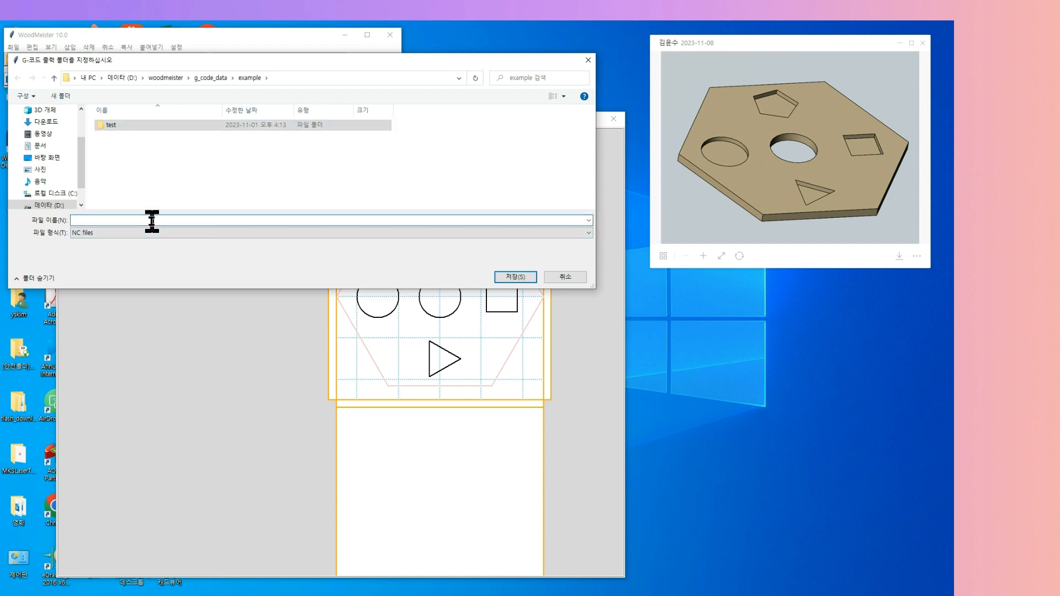
pyautogui.write('test1')
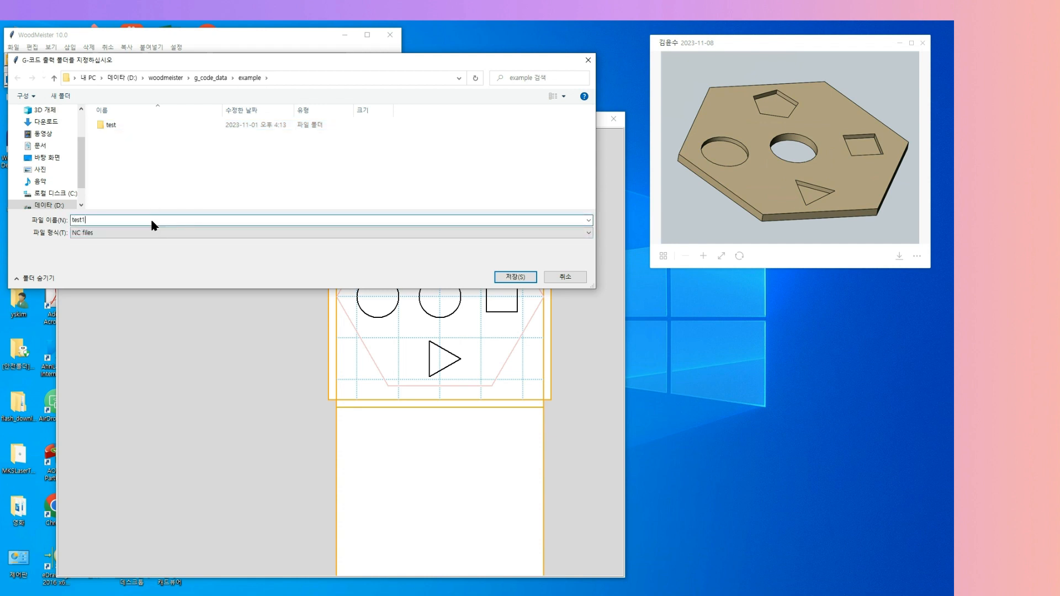
pyautogui.click(528, 277)
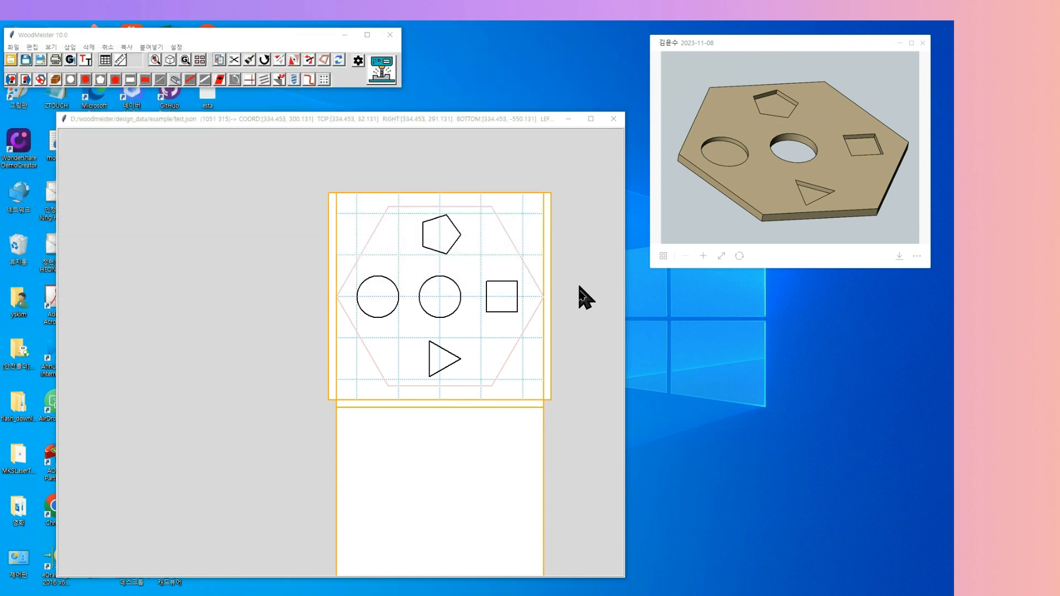
pyautogui.click(555, 349)
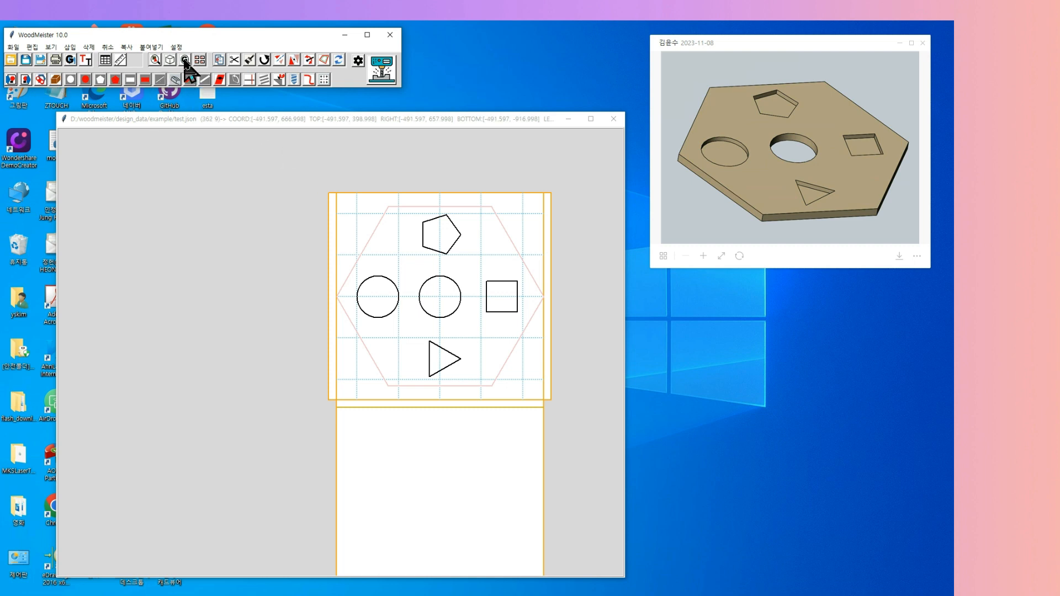
# Step: Switch to NC Viewer and open the TOP_tool0 G-code file from the test1 folder inside example
pyautogui.click(185, 61)
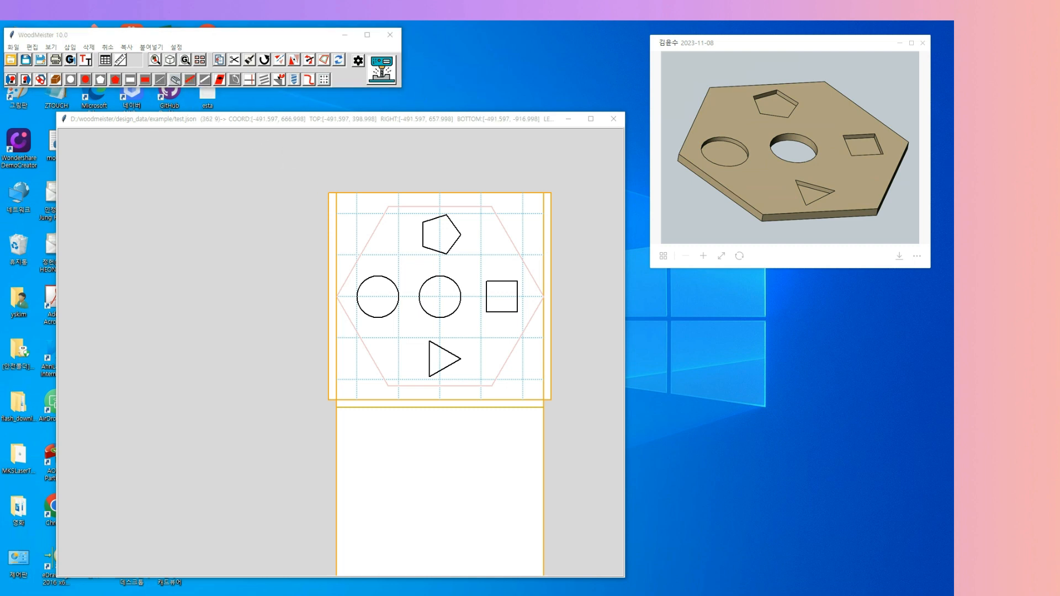
pyautogui.moveTo(172, 90); pyautogui.dragTo(409, 53)
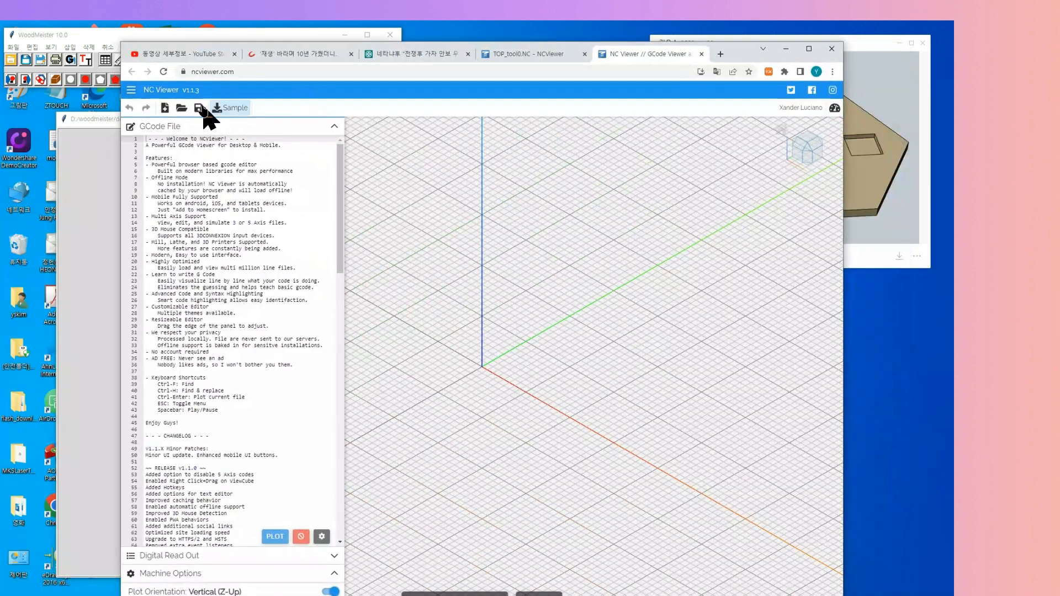
pyautogui.click(181, 108)
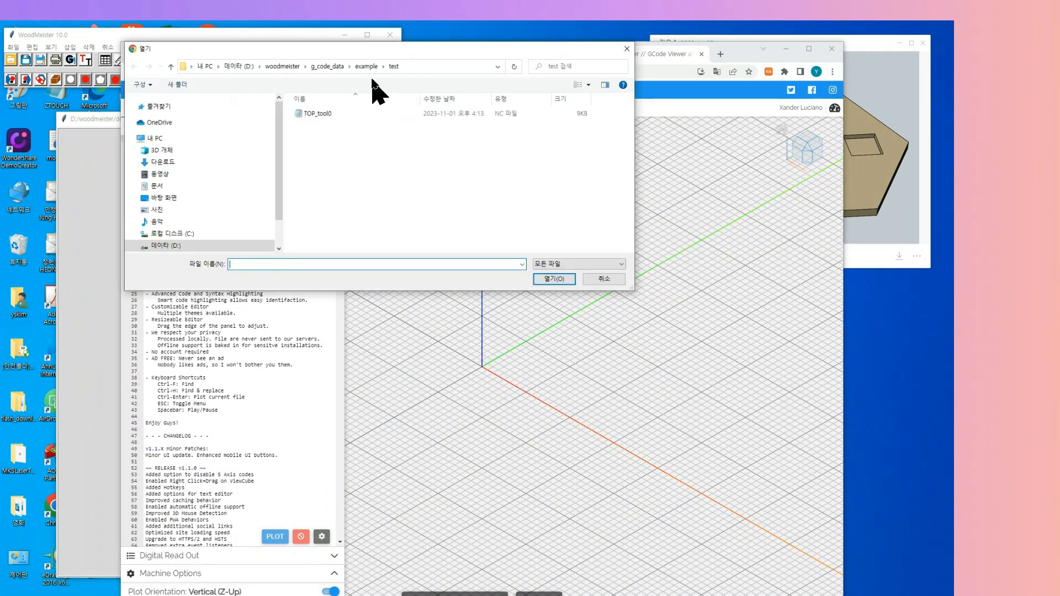
pyautogui.click(367, 67)
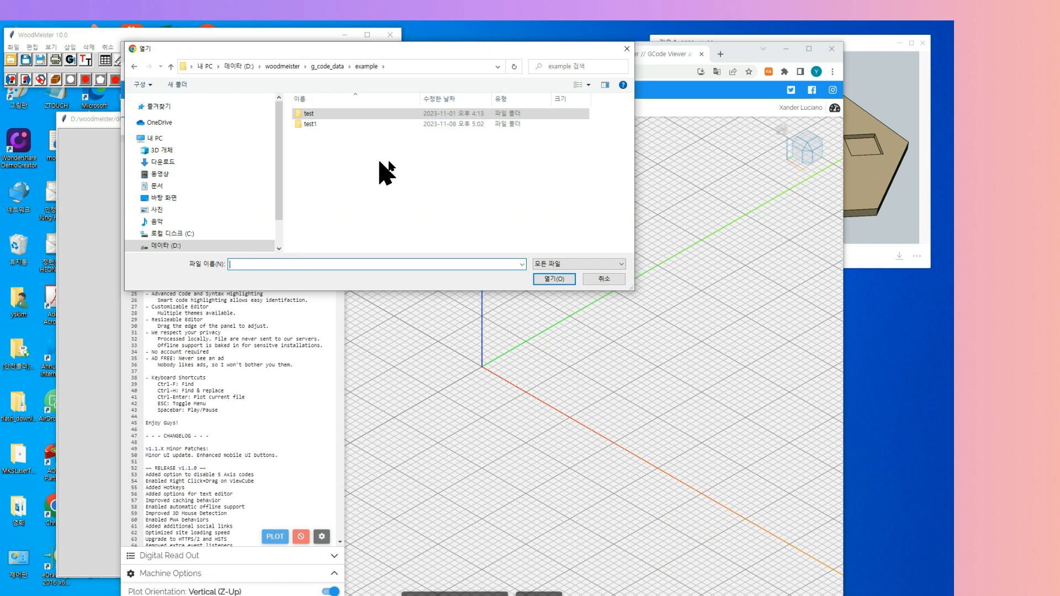
pyautogui.doubleClick(301, 124)
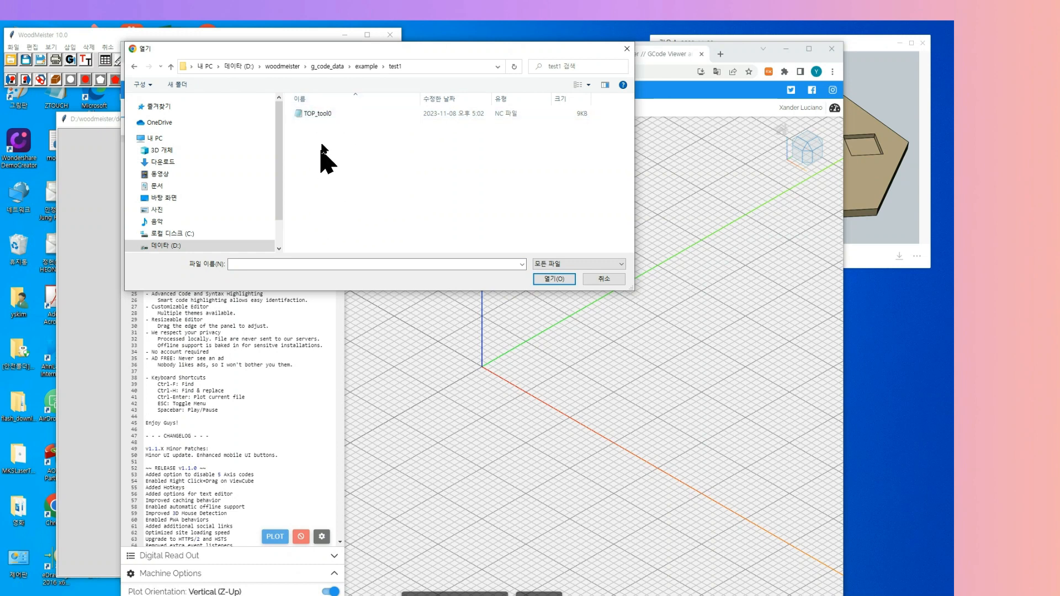
pyautogui.doubleClick(323, 114)
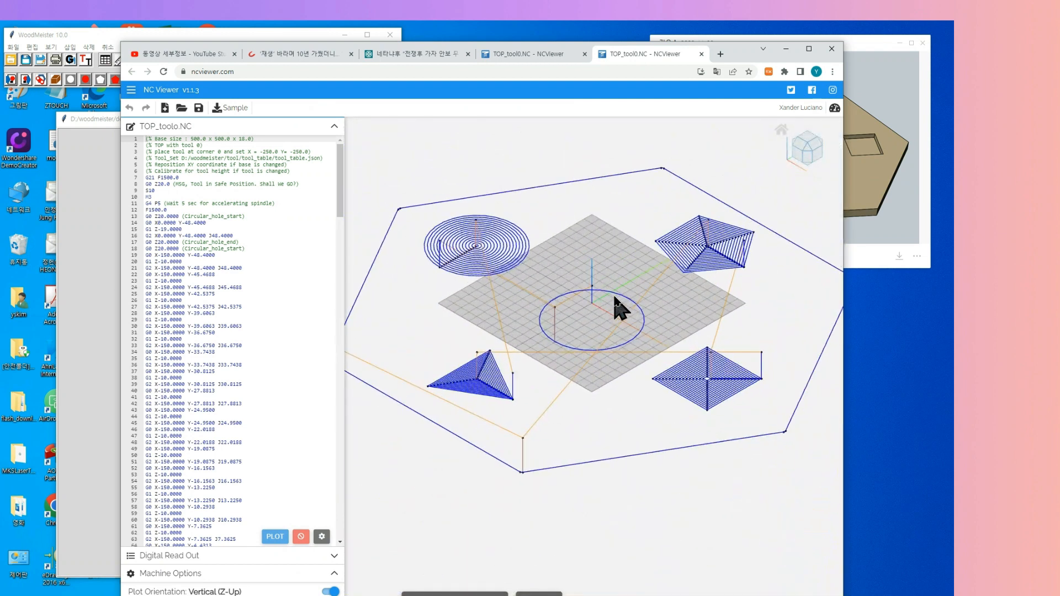
# Step: Examine the toolpaths of the hexagonal outline and the holes in 3D from above and from the side
pyautogui.scroll(-3, 619, 308)
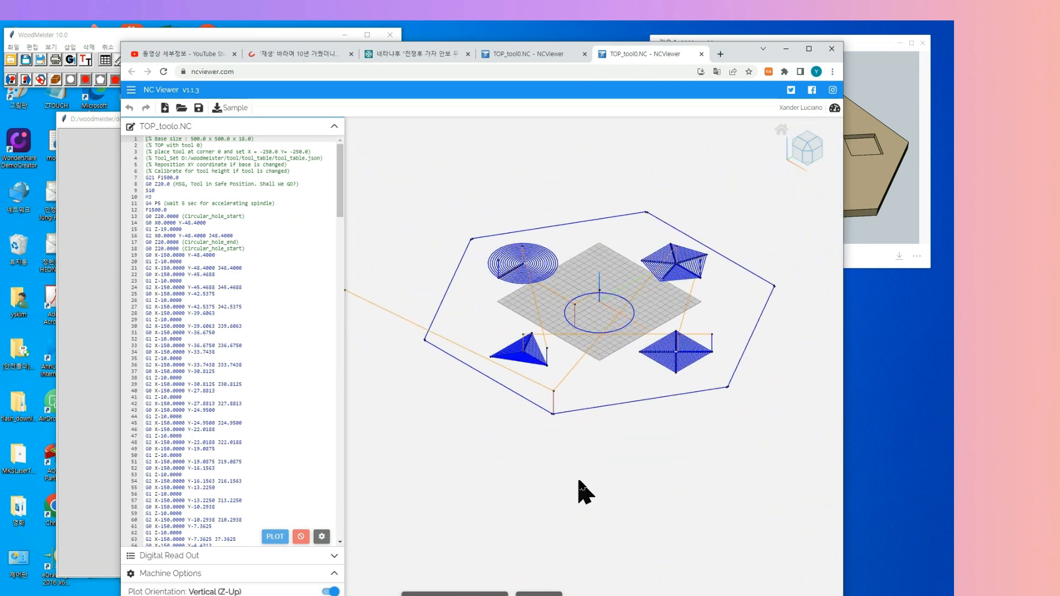
pyautogui.moveTo(591, 488)
pyautogui.mouseDown()
pyautogui.moveTo(589, 440)
pyautogui.moveTo(587, 489)
pyautogui.moveTo(604, 442)
pyautogui.moveTo(599, 492)
pyautogui.mouseUp()
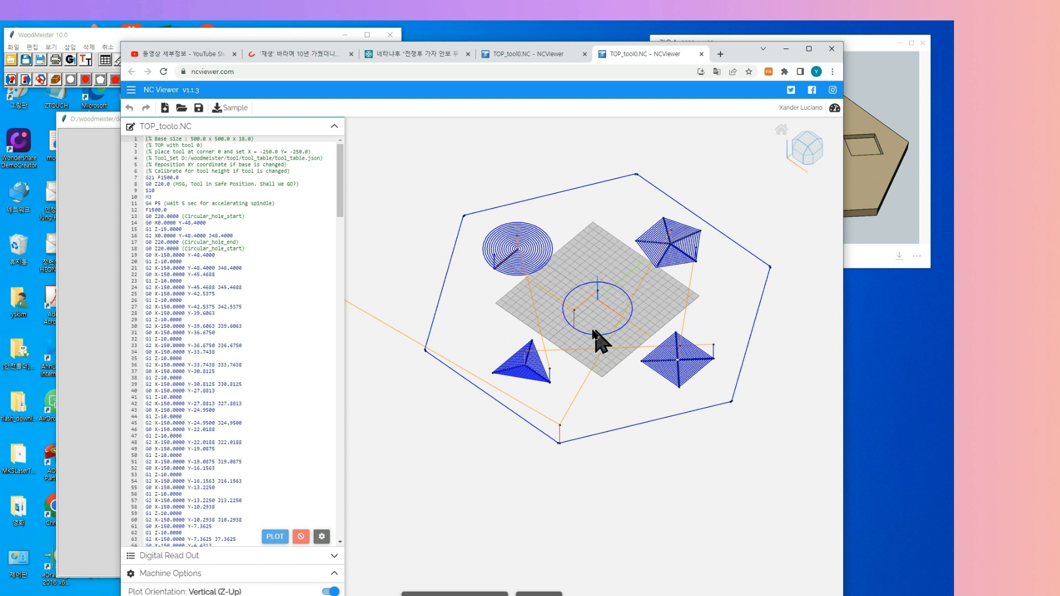
pyautogui.moveTo(601, 491); pyautogui.dragTo(611, 351)
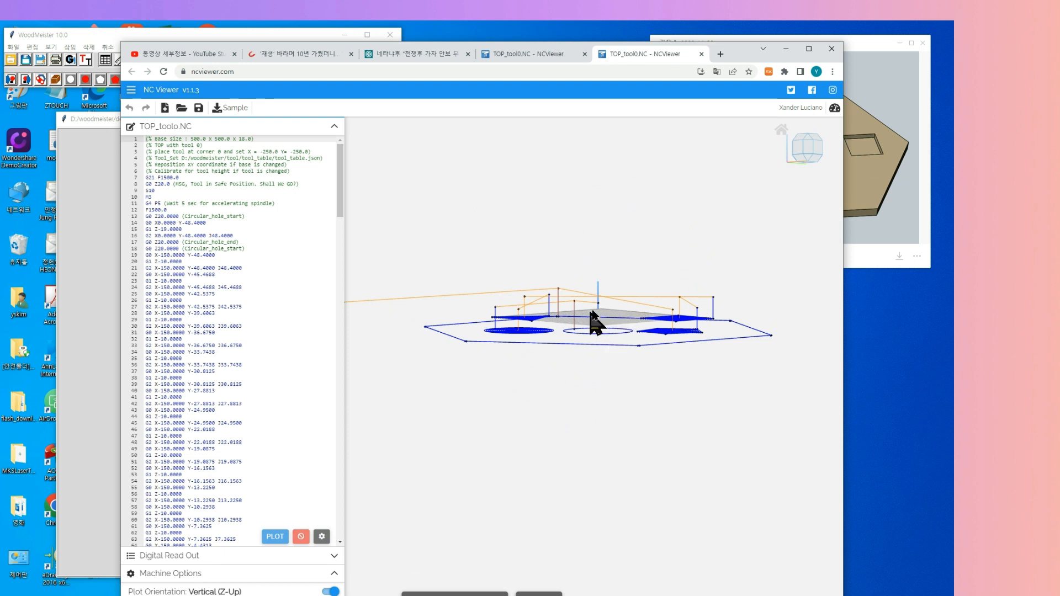
pyautogui.moveTo(604, 386); pyautogui.dragTo(602, 364)
pyautogui.moveTo(571, 419); pyautogui.dragTo(568, 481)
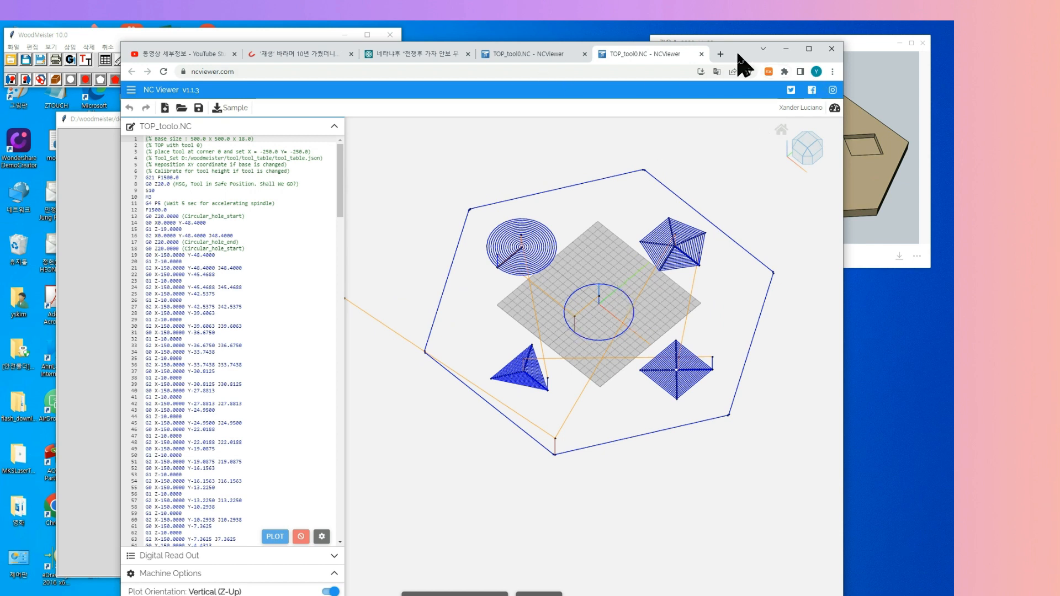
pyautogui.moveTo(740, 55); pyautogui.dragTo(618, 68)
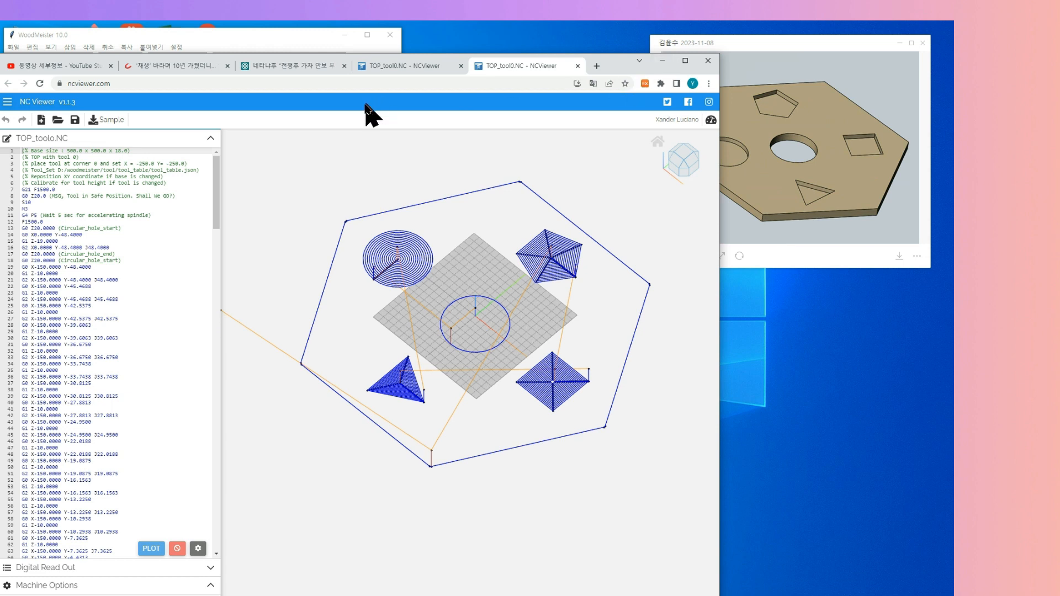
pyautogui.click(662, 60)
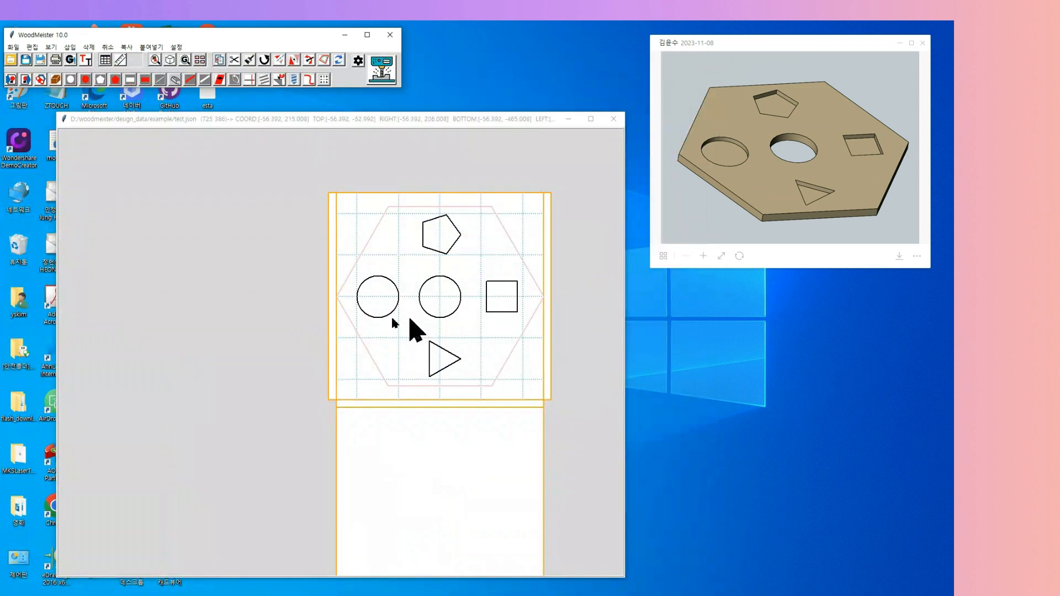
# Step: Add a triangular polygon hole of about 80 mm radius and 10 mm depth on the blank face below the hexagonal plate
pyautogui.click(373, 234)
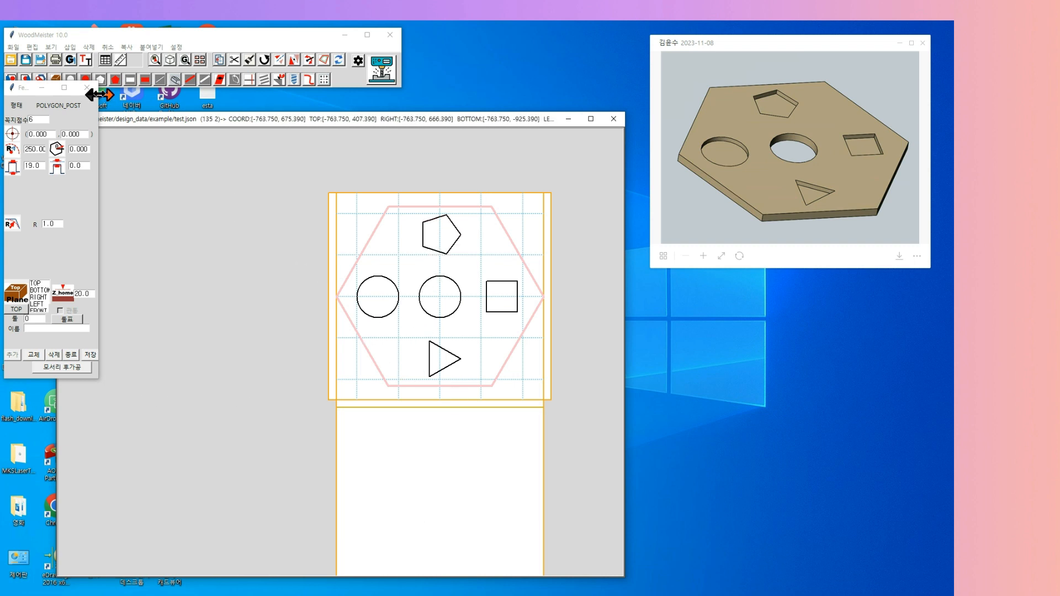
pyautogui.click(104, 78)
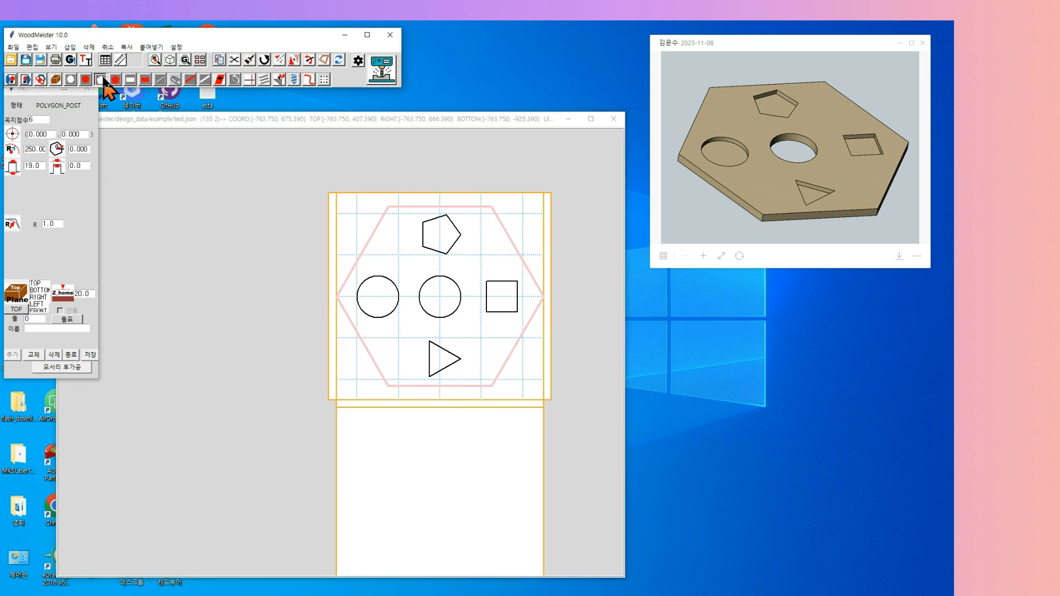
pyautogui.click(447, 477)
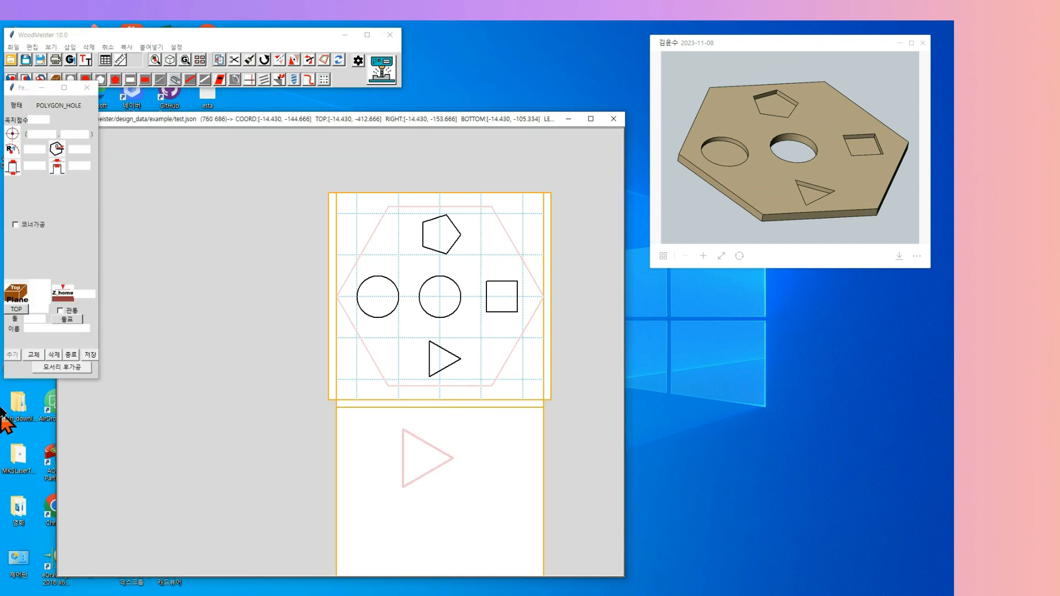
pyautogui.click(8, 353)
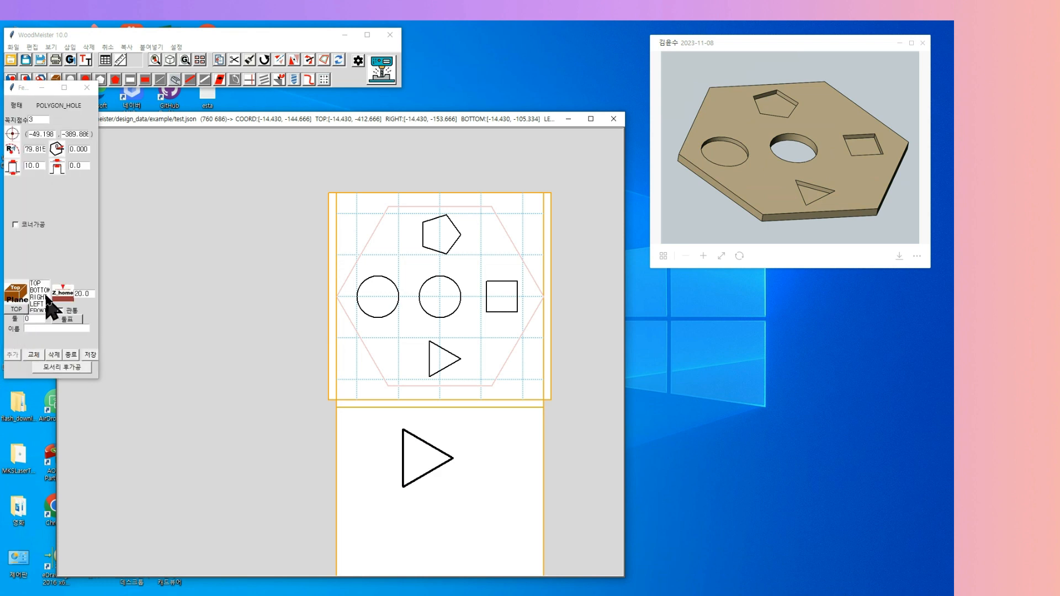
# Step: Assign the new triangular hole to the BOTTOM plane and move it to about (138, -95) on the lower face
pyautogui.click(40, 290)
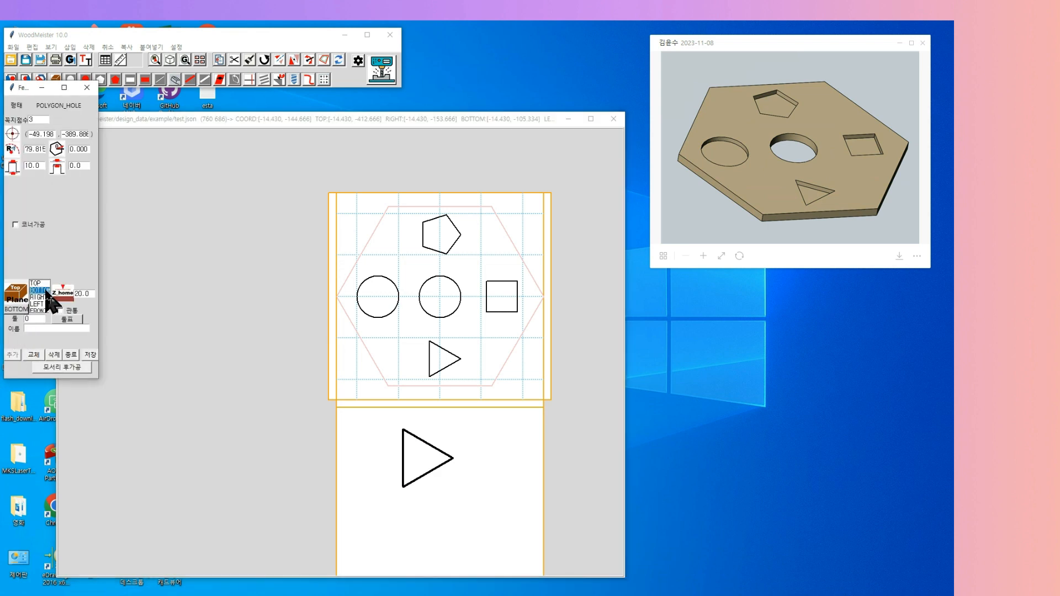
pyautogui.click(34, 355)
pyautogui.click(413, 370)
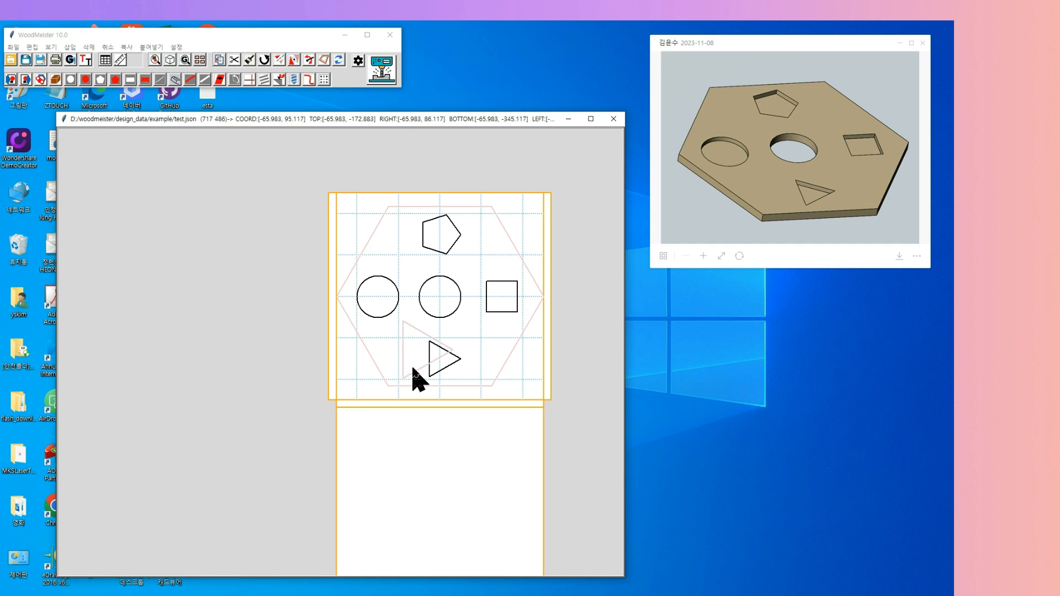
pyautogui.moveTo(414, 371); pyautogui.dragTo(535, 466)
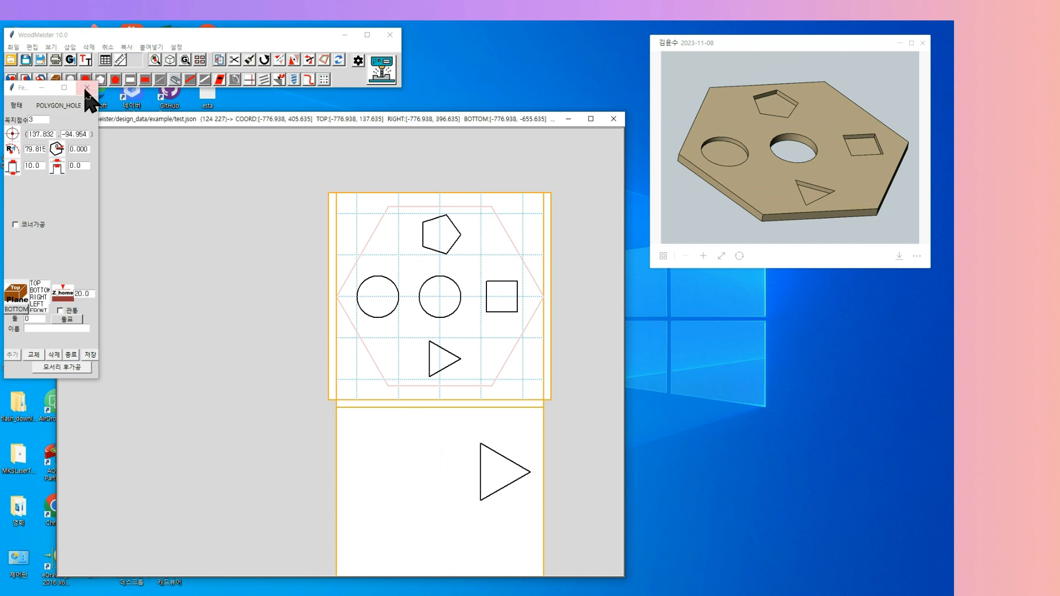
pyautogui.click(87, 88)
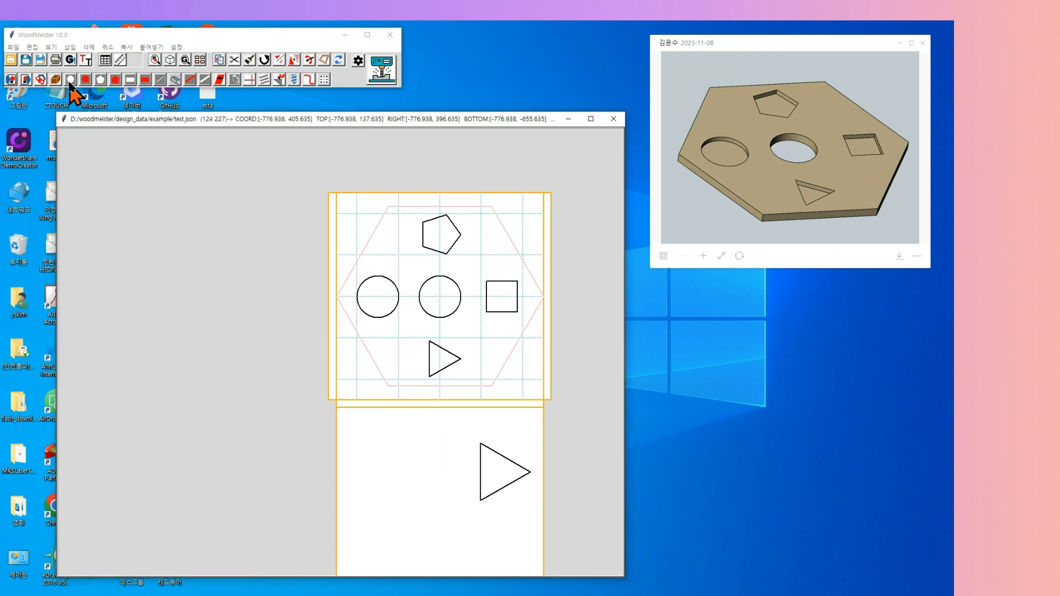
# Step: Save the design and generate its G-code into an output folder named test2 within the example folder
pyautogui.click(26, 60)
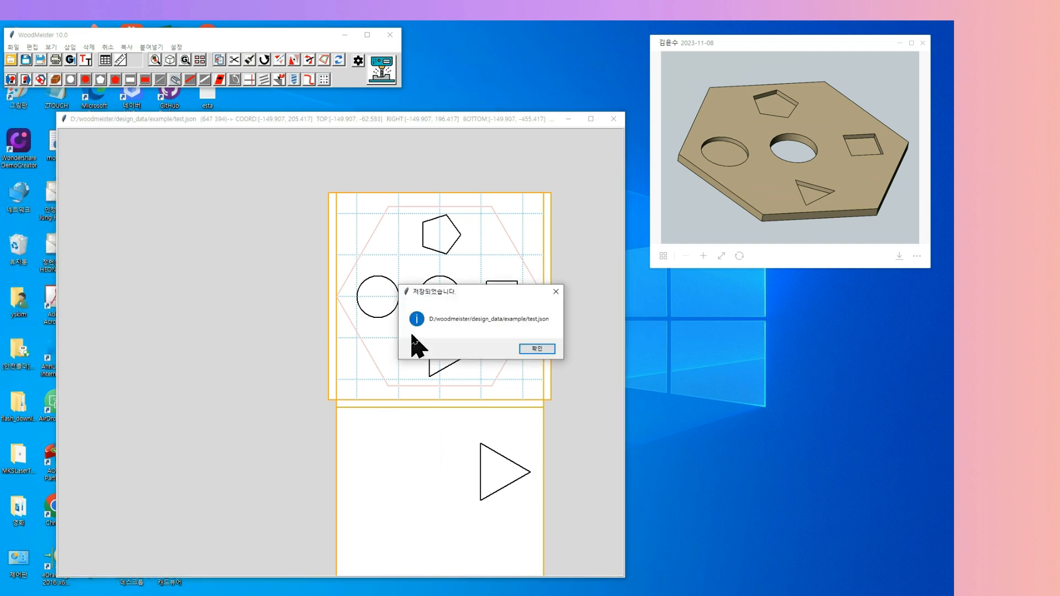
pyautogui.click(537, 349)
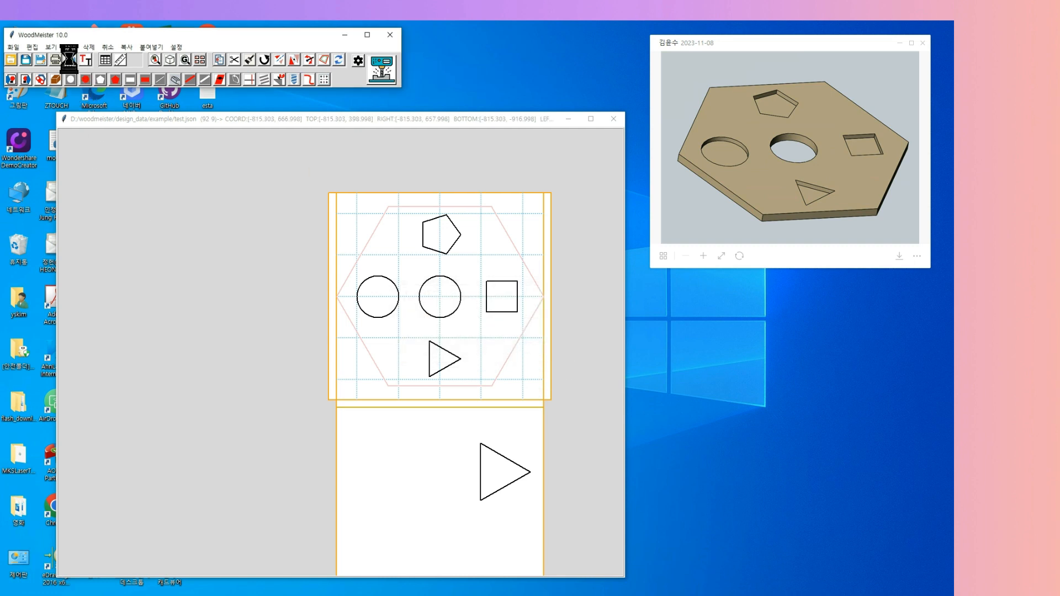
pyautogui.click(70, 60)
pyautogui.click(557, 349)
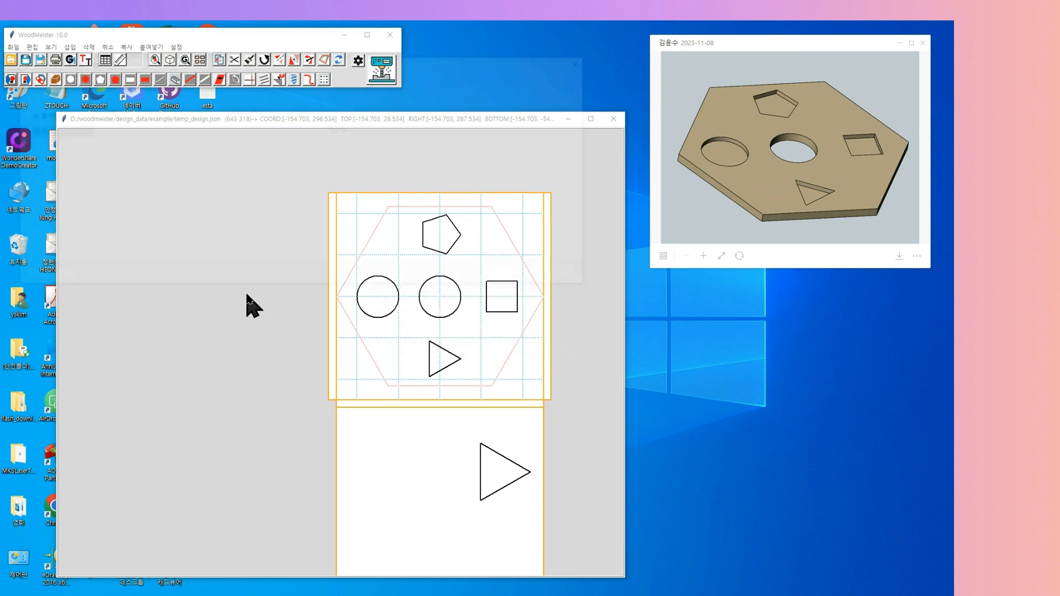
pyautogui.click(116, 220)
pyautogui.write('tes')
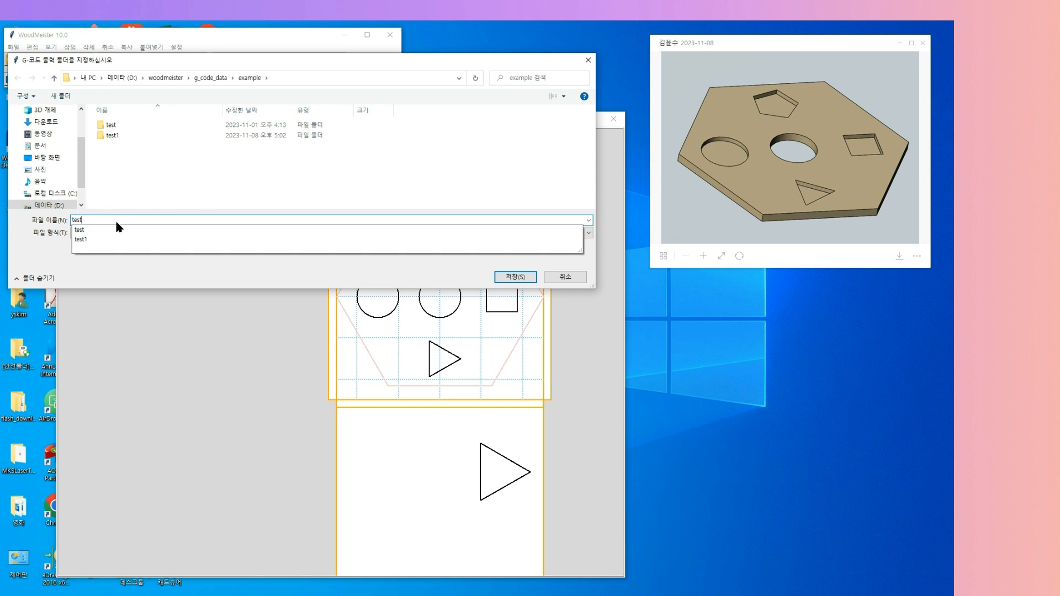
pyautogui.write('t')
pyautogui.press('Return')
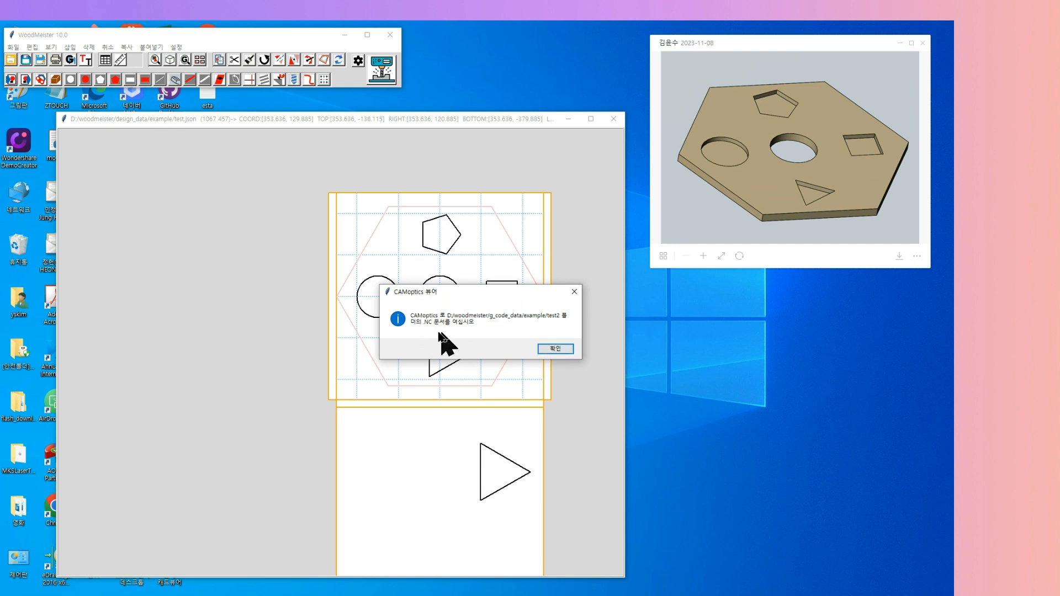
pyautogui.click(555, 350)
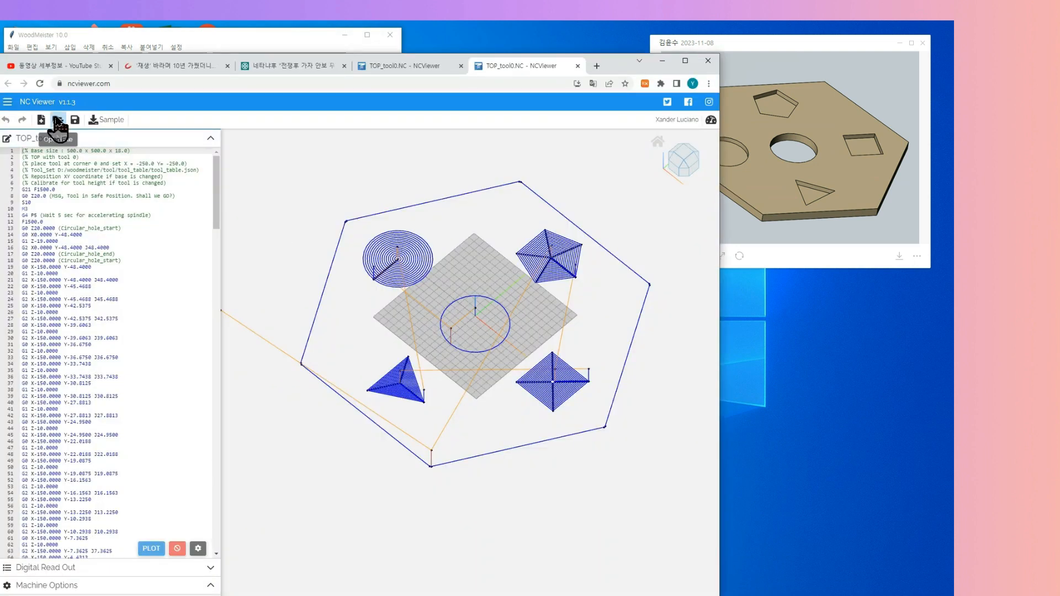
# Step: Switch to NC Viewer and open TOP_tool0 from the test2 folder inside example
pyautogui.click(58, 120)
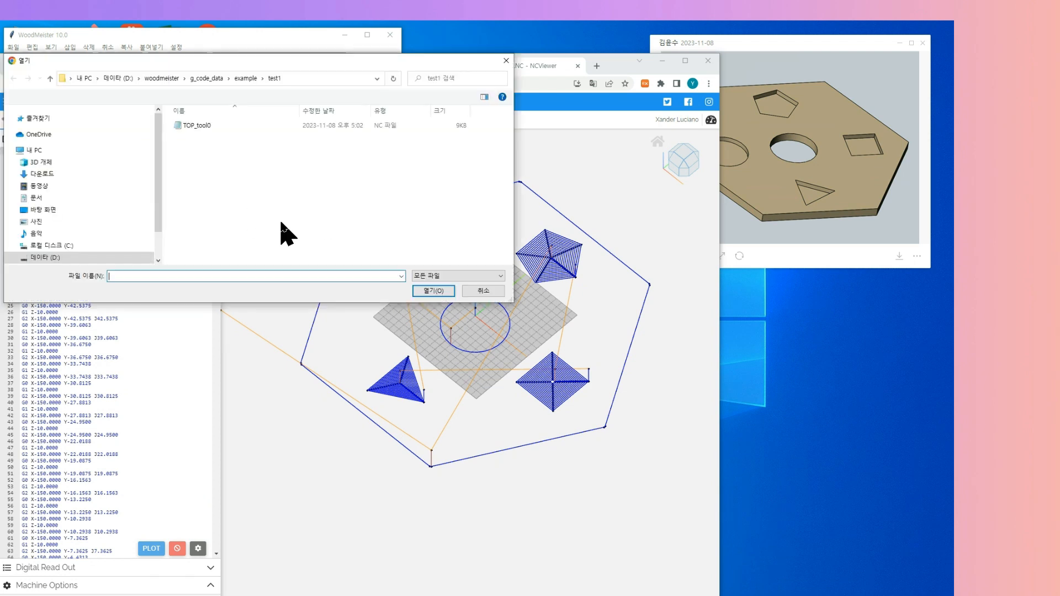
pyautogui.click(247, 78)
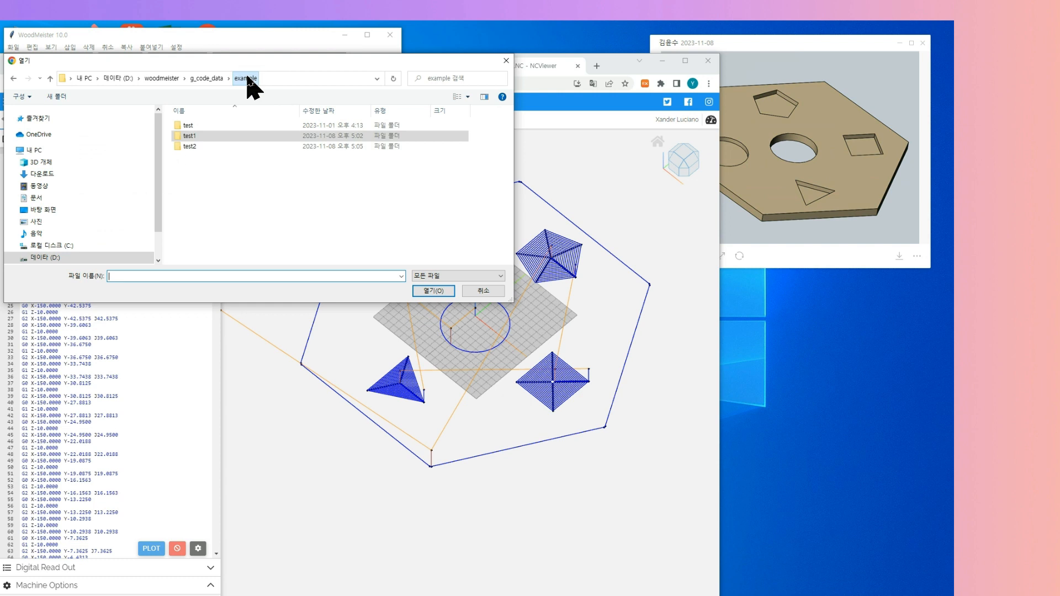
pyautogui.doubleClick(193, 147)
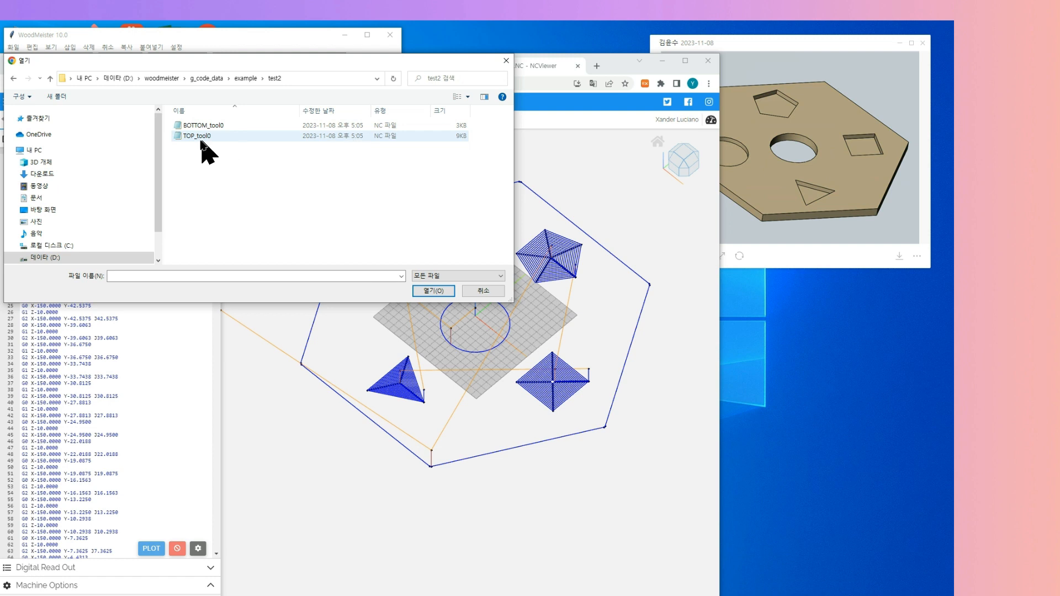
pyautogui.doubleClick(185, 137)
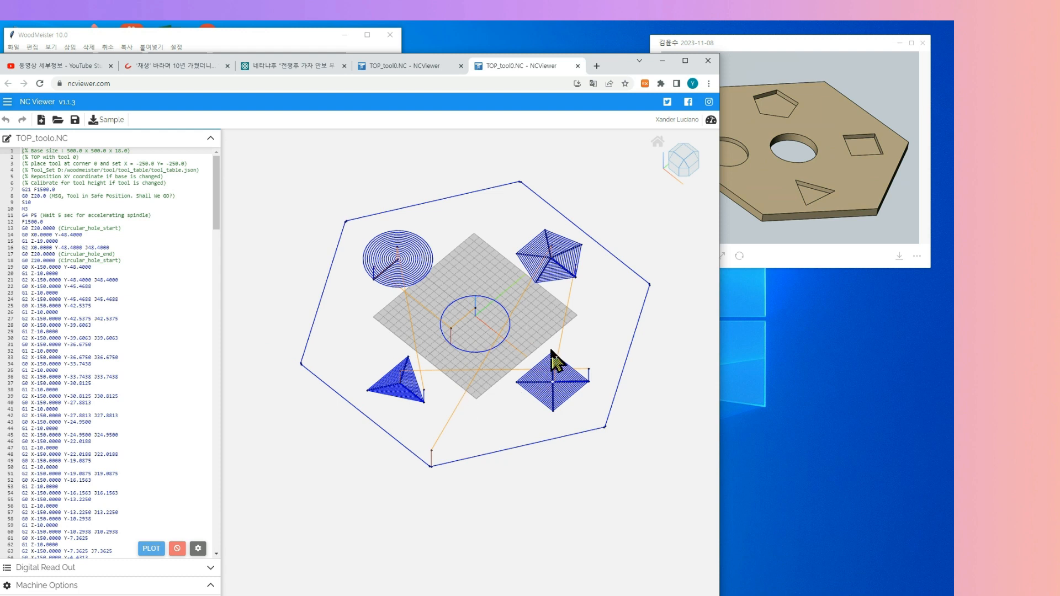
# Step: Open BOTTOM_tool0 from the test2 folder and move the viewer window aside to uncover the design
pyautogui.click(58, 120)
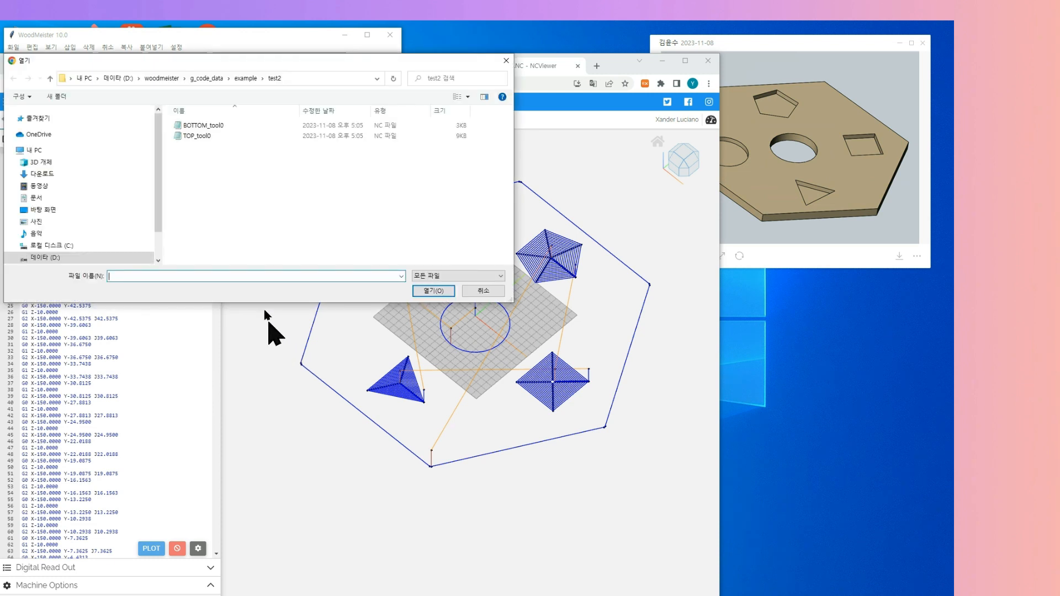
pyautogui.doubleClick(204, 136)
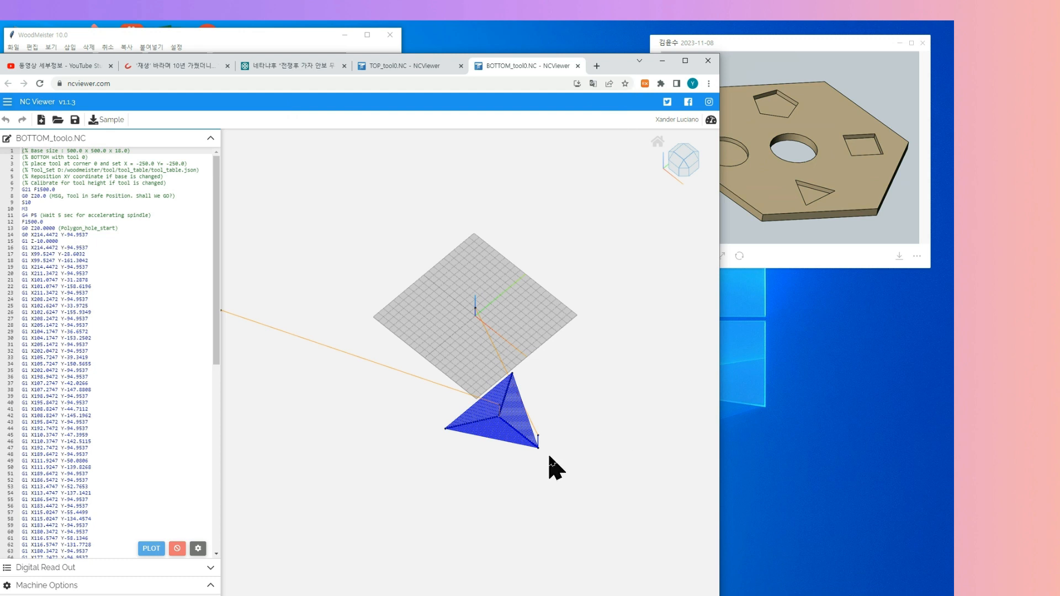
pyautogui.moveTo(617, 67); pyautogui.dragTo(778, 105)
# Step: Switch back to WoodMeister, open the pentagonal hole's properties on the top plane, and call up the tool table
pyautogui.click(134, 123)
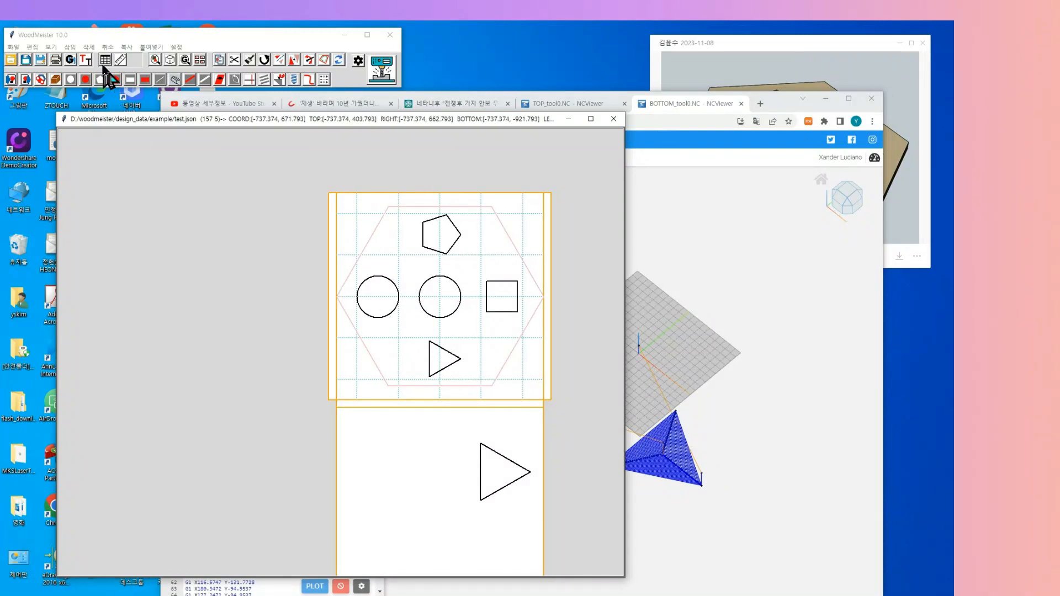
pyautogui.click(425, 243)
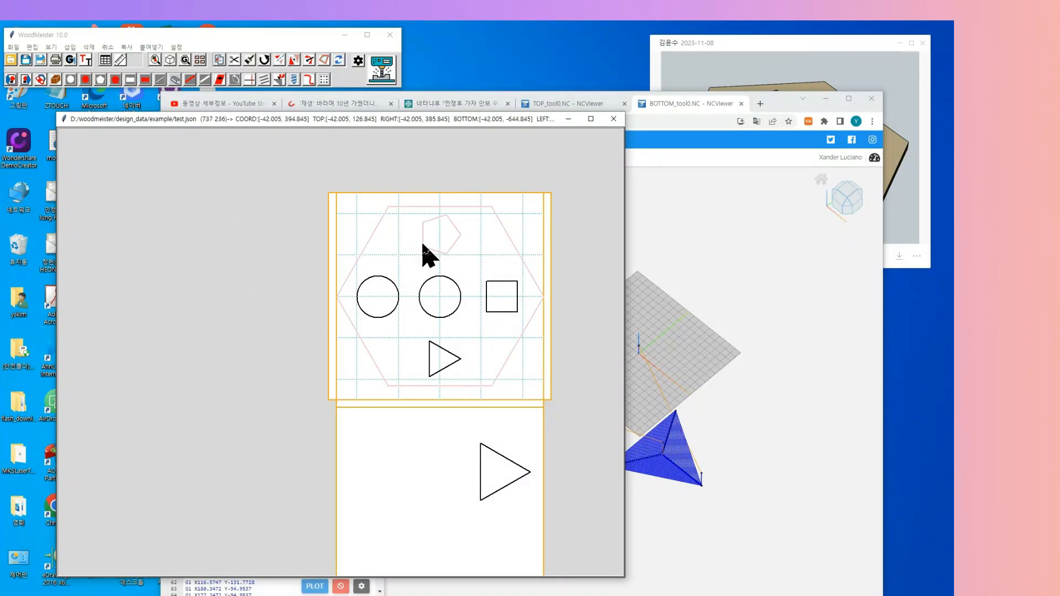
pyautogui.doubleClick(425, 245)
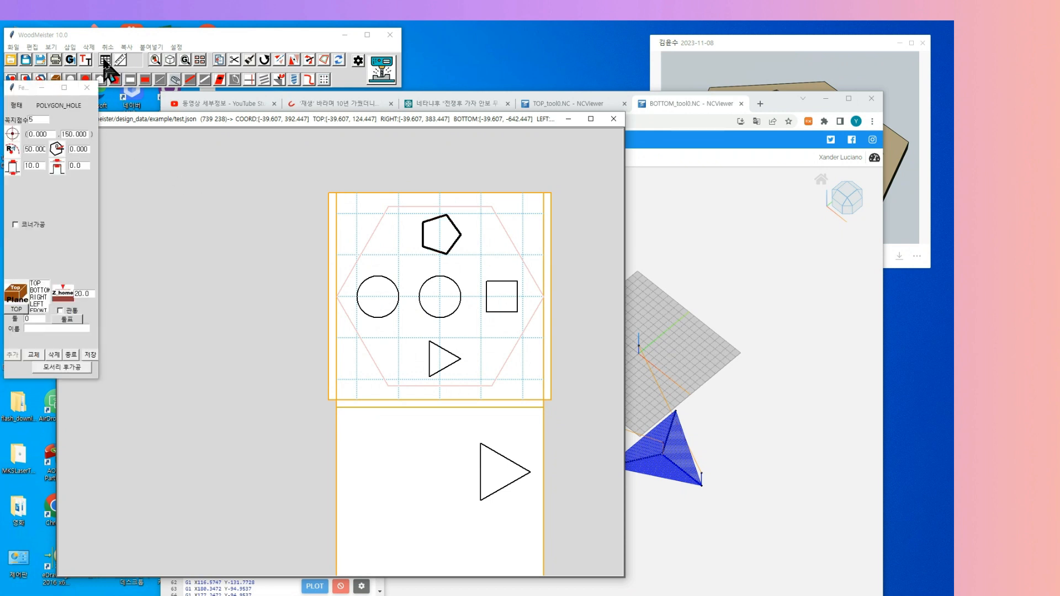
pyautogui.click(105, 61)
pyautogui.click(104, 60)
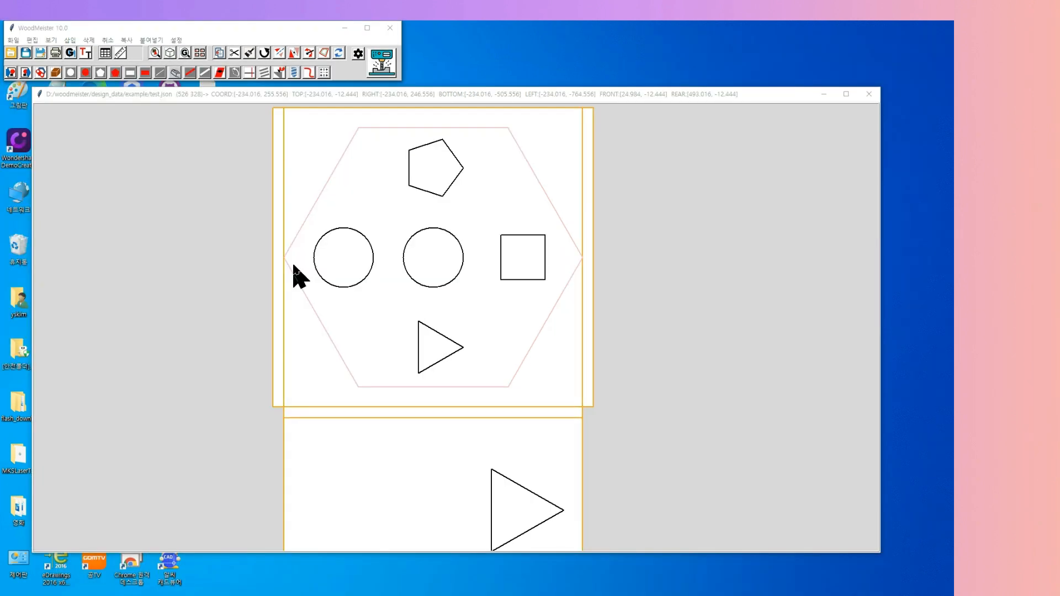
# Step: Open the tool table, move it clear of the toolbar, review the listed tool diameters, and close it
pyautogui.click(105, 53)
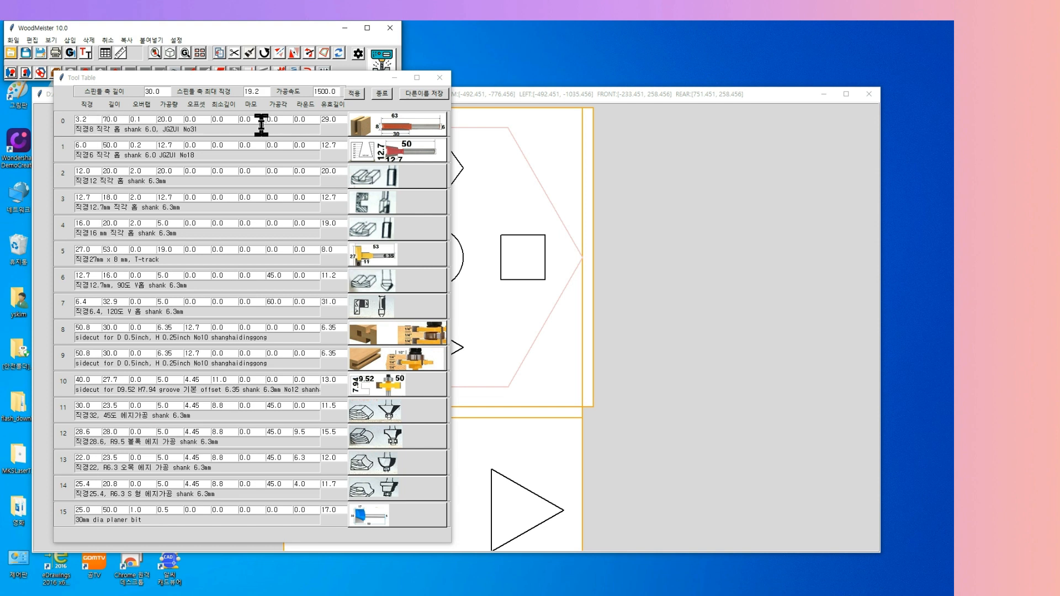
pyautogui.moveTo(290, 80); pyautogui.dragTo(298, 146)
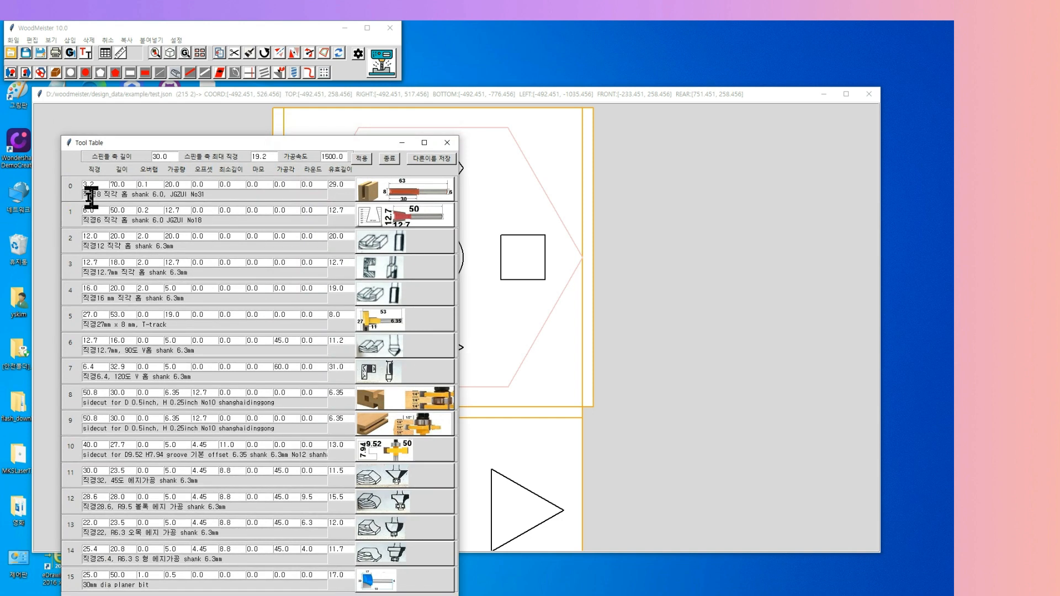
pyautogui.click(527, 279)
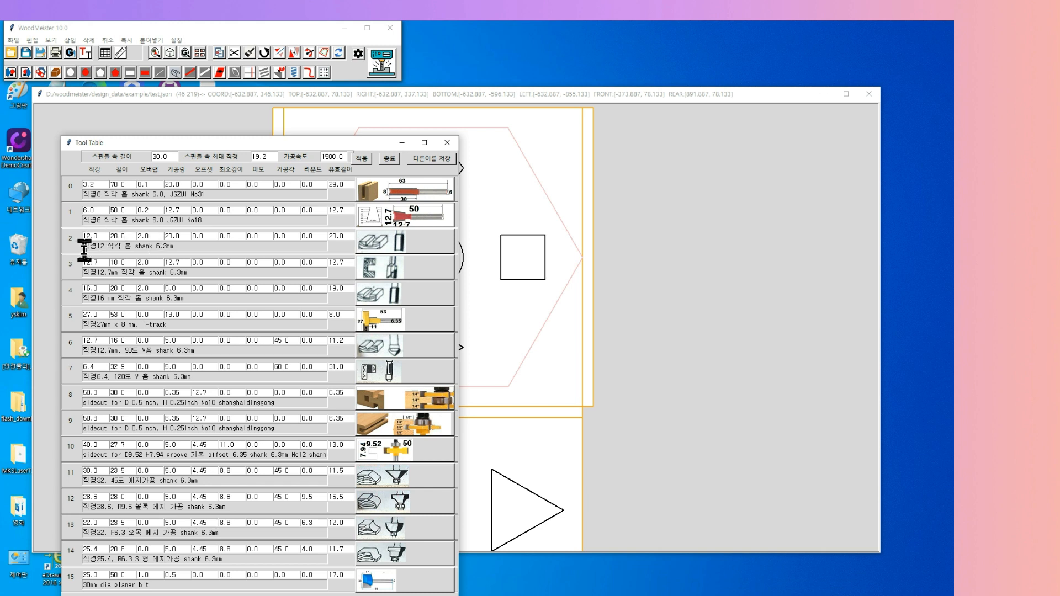
pyautogui.click(448, 143)
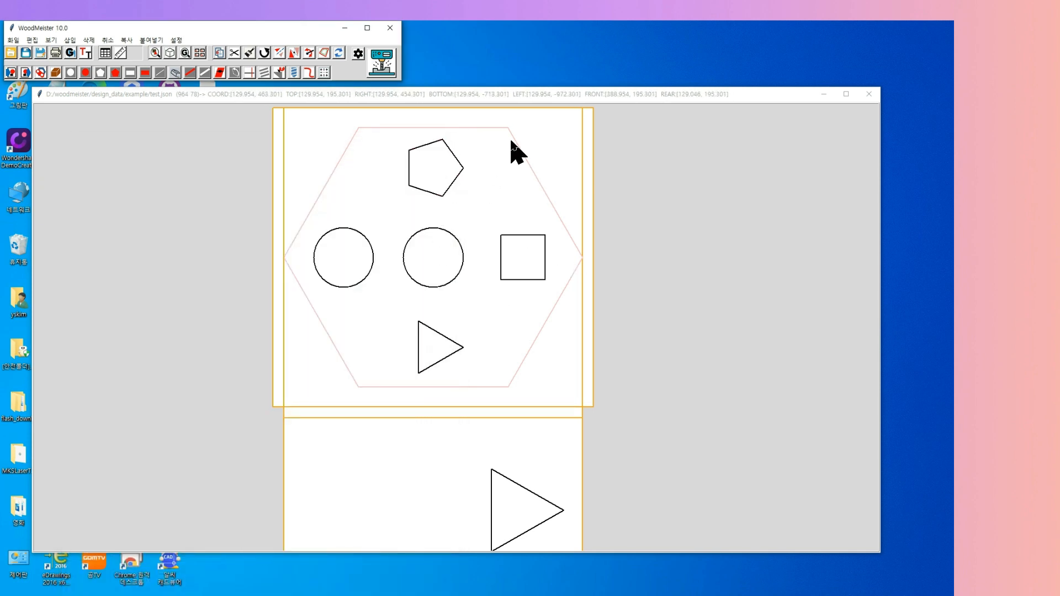
# Step: Assign tool 1 to the pentagonal hole on the top plane and apply the change
pyautogui.click(451, 184)
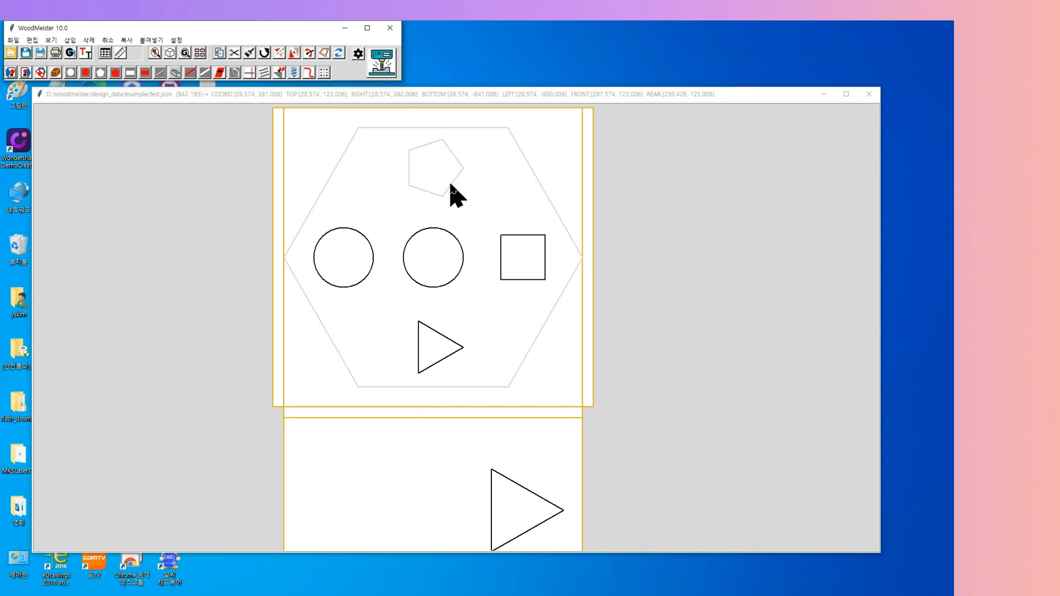
pyautogui.doubleClick(451, 185)
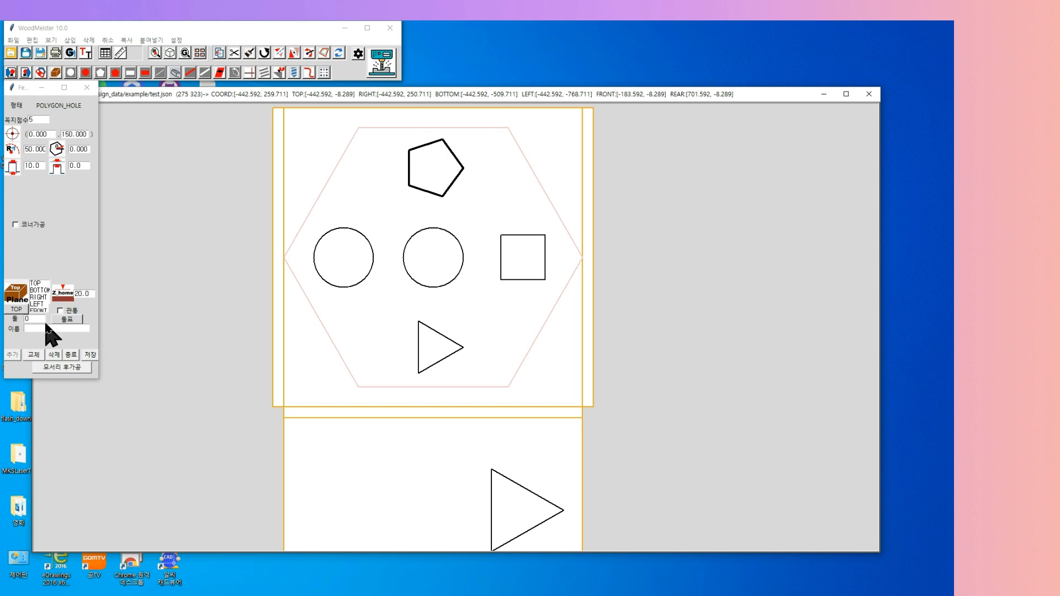
pyautogui.moveTo(44, 319); pyautogui.dragTo(25, 319)
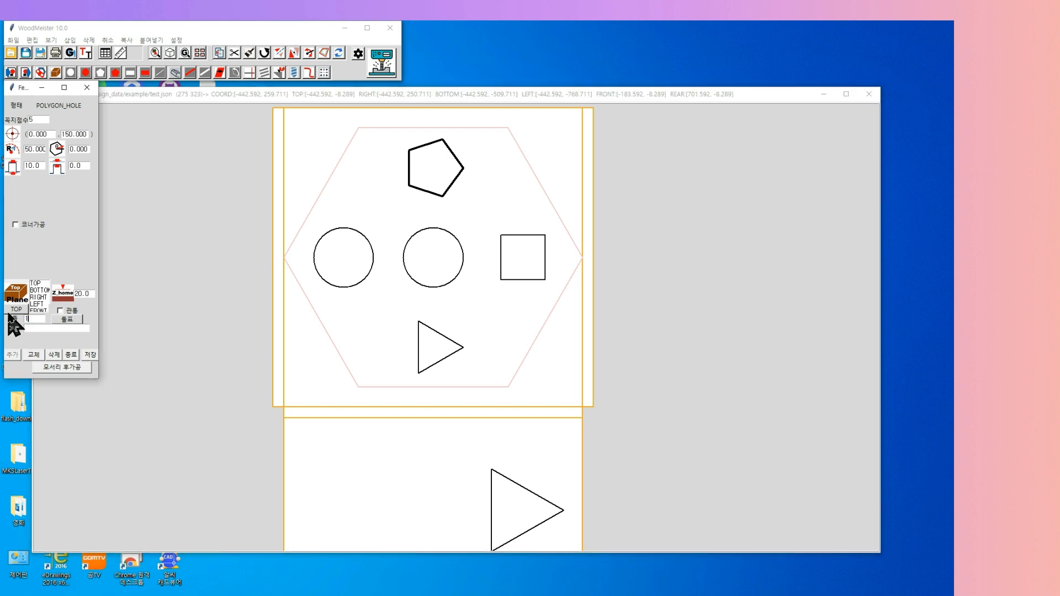
pyautogui.click(39, 357)
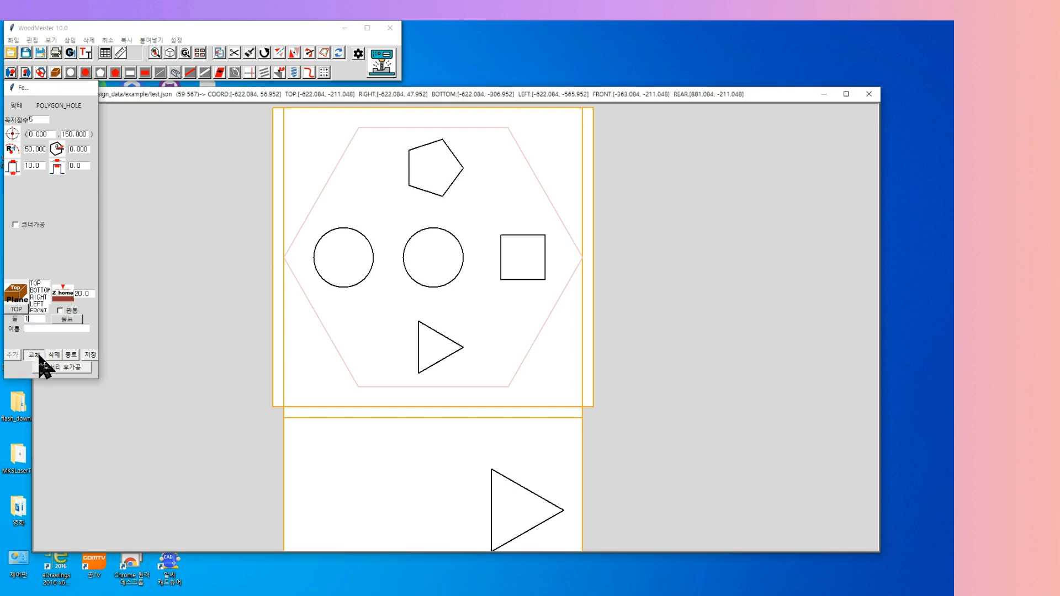
# Step: Assign tool 2 to the square hole on the top plane and apply the change
pyautogui.click(523, 280)
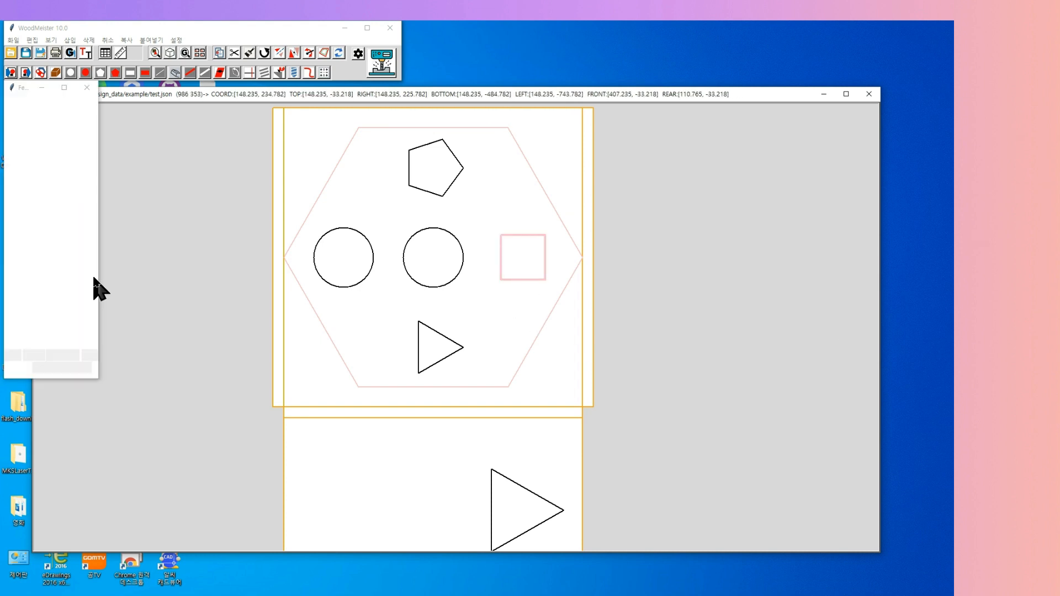
pyautogui.click(26, 319)
pyautogui.write('2')
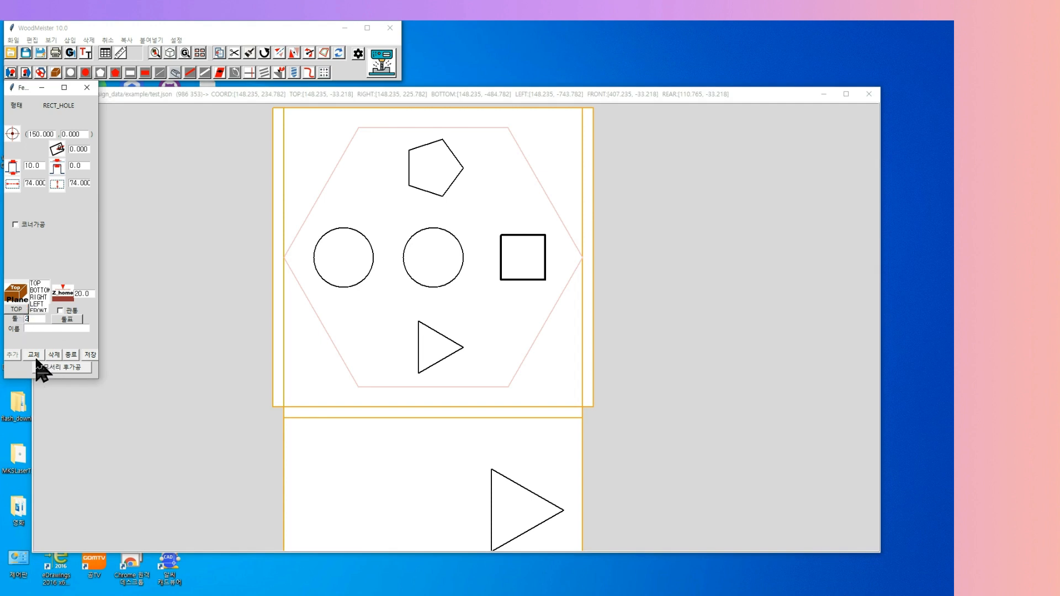
pyautogui.click(35, 356)
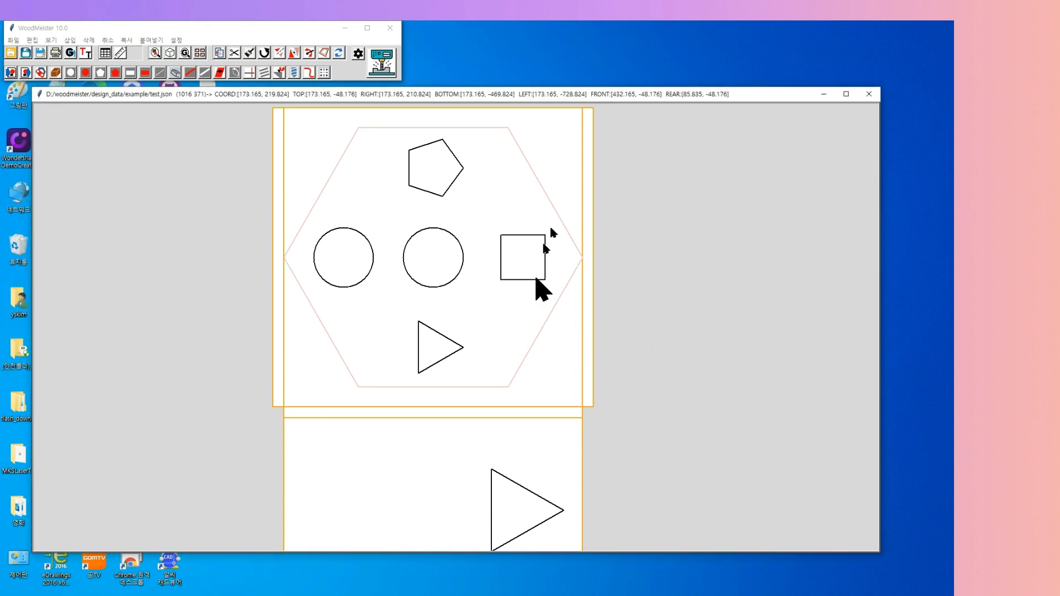
# Step: Save the design to test.json and start generating its G-code
pyautogui.click(27, 53)
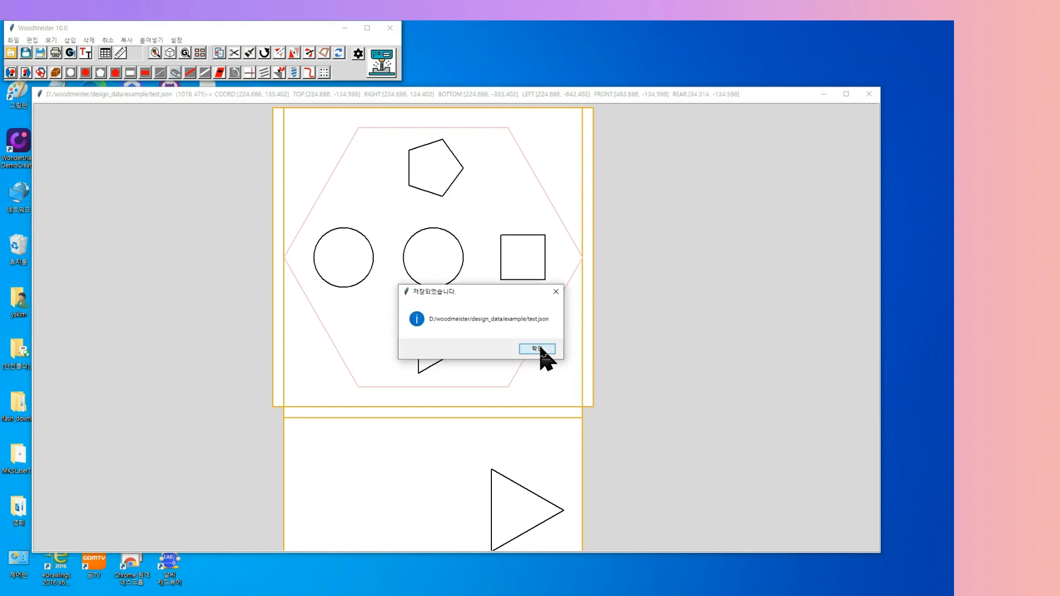
pyautogui.click(536, 349)
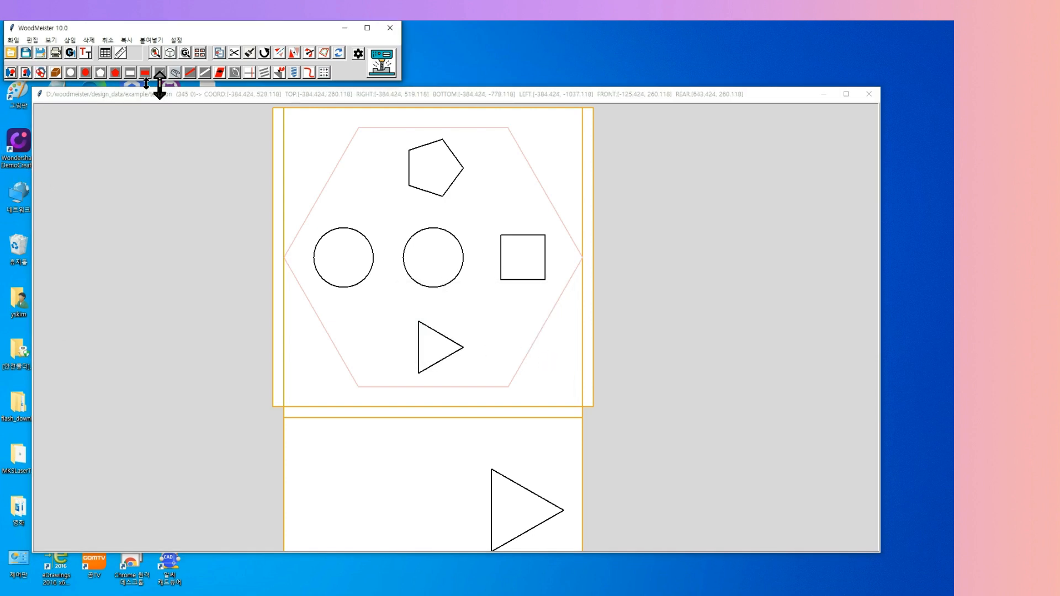
pyautogui.click(70, 53)
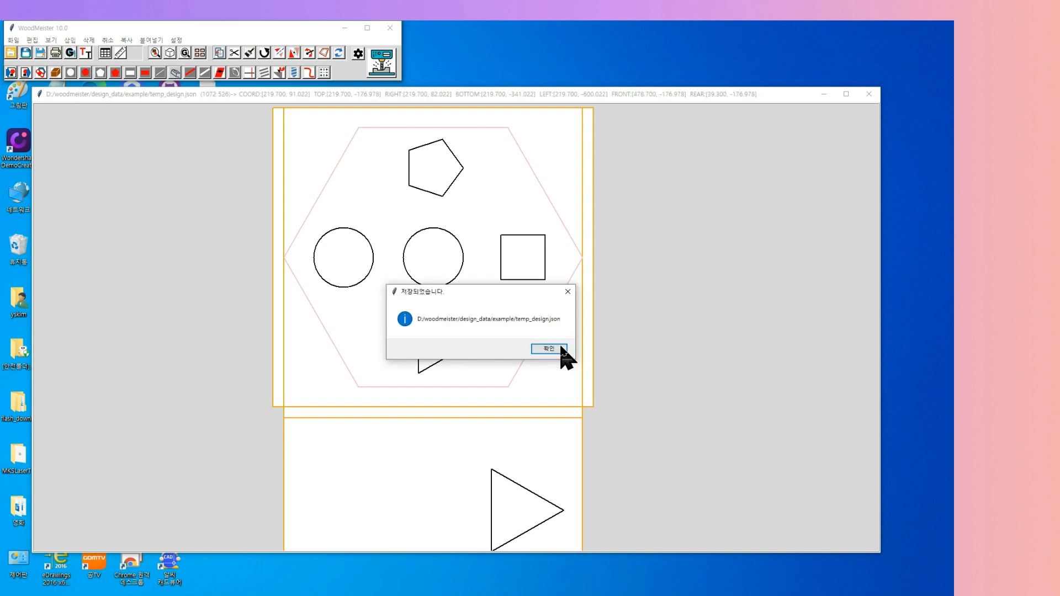
pyautogui.click(562, 350)
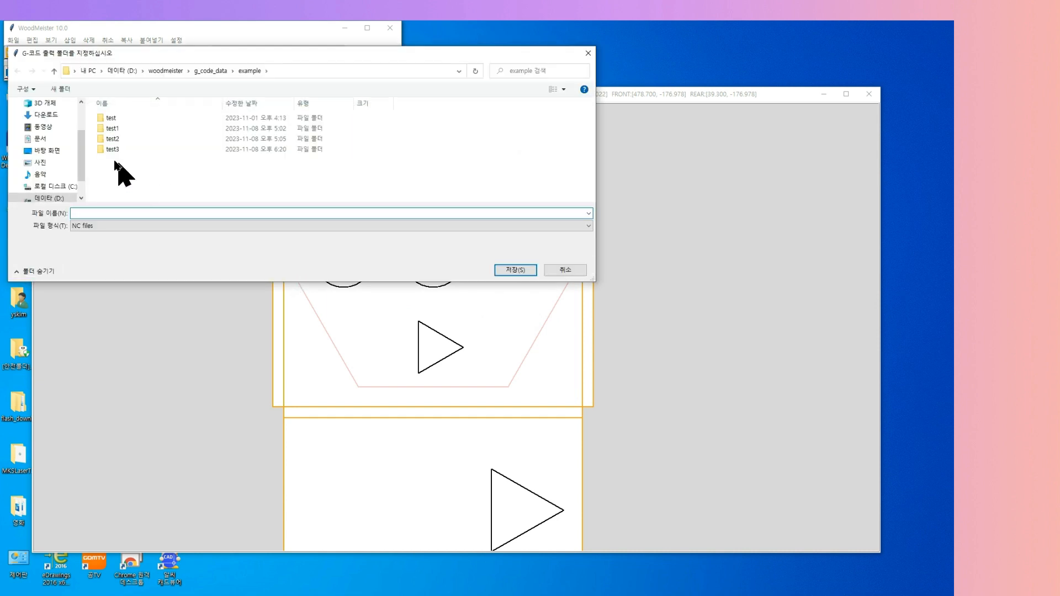
# Step: Delete the existing test3 folder and output the G-code to a new test3 folder inside example
pyautogui.click(98, 150)
pyautogui.press('Delete')
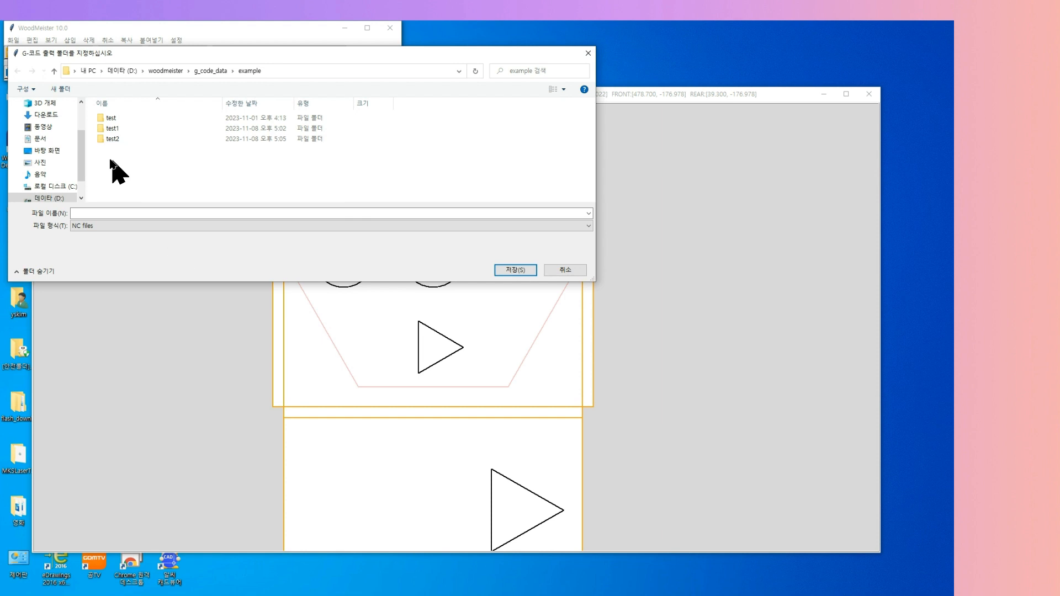
pyautogui.click(119, 213)
pyautogui.write('test')
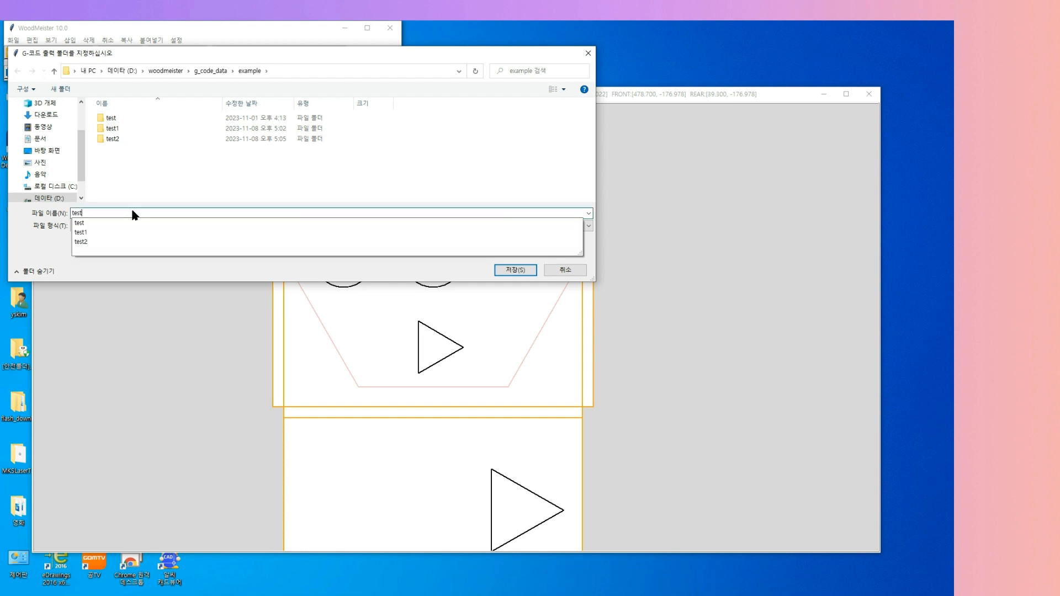
pyautogui.press('Return')
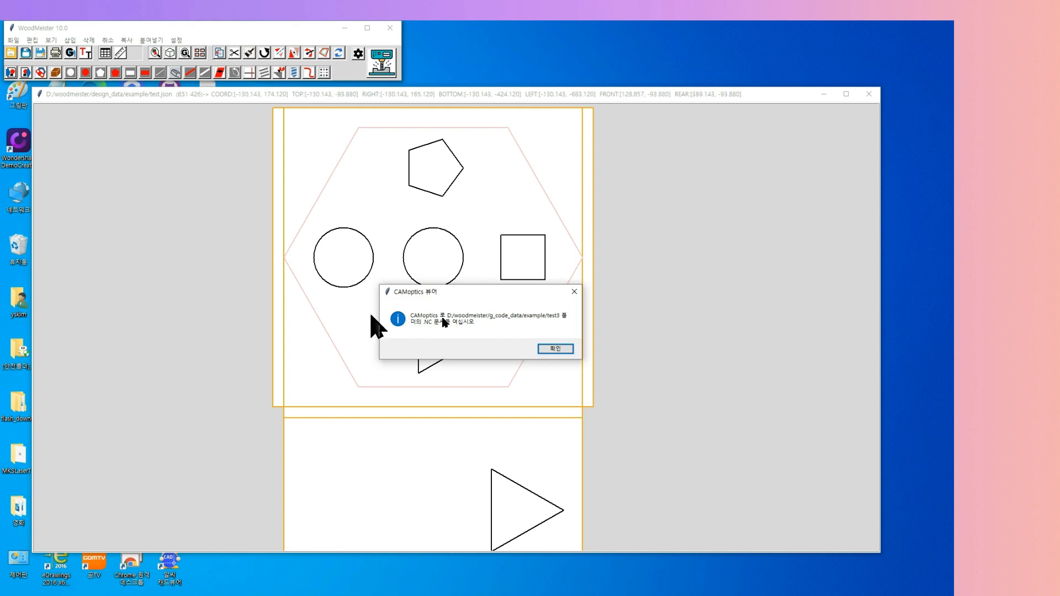
pyautogui.click(555, 350)
# Step: Switch to NC Viewer and open TOP_tool0 from the test3 folder
pyautogui.moveTo(277, 595)
pyautogui.click(277, 563)
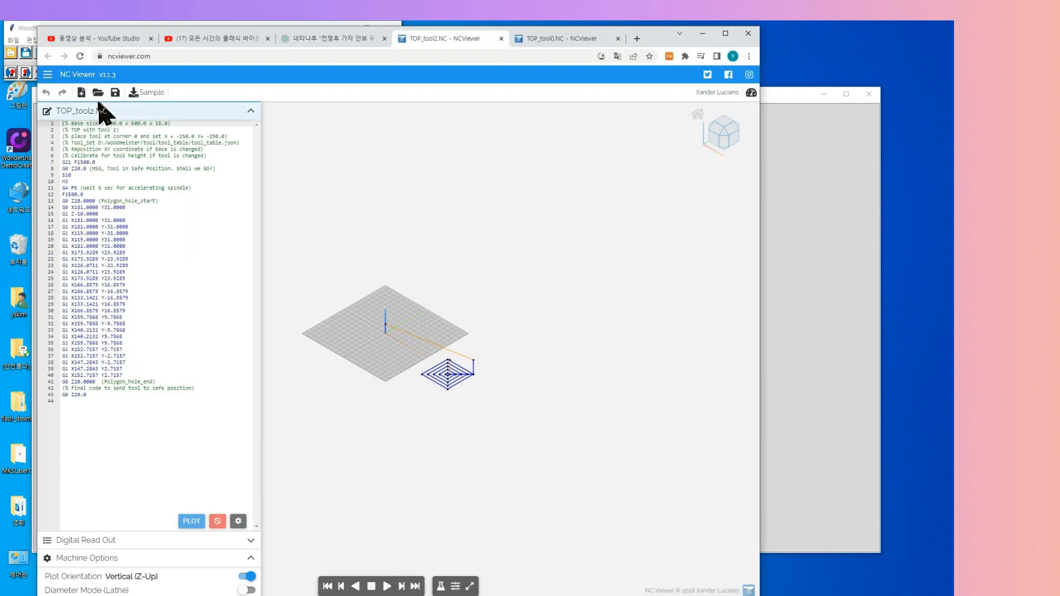
pyautogui.click(98, 93)
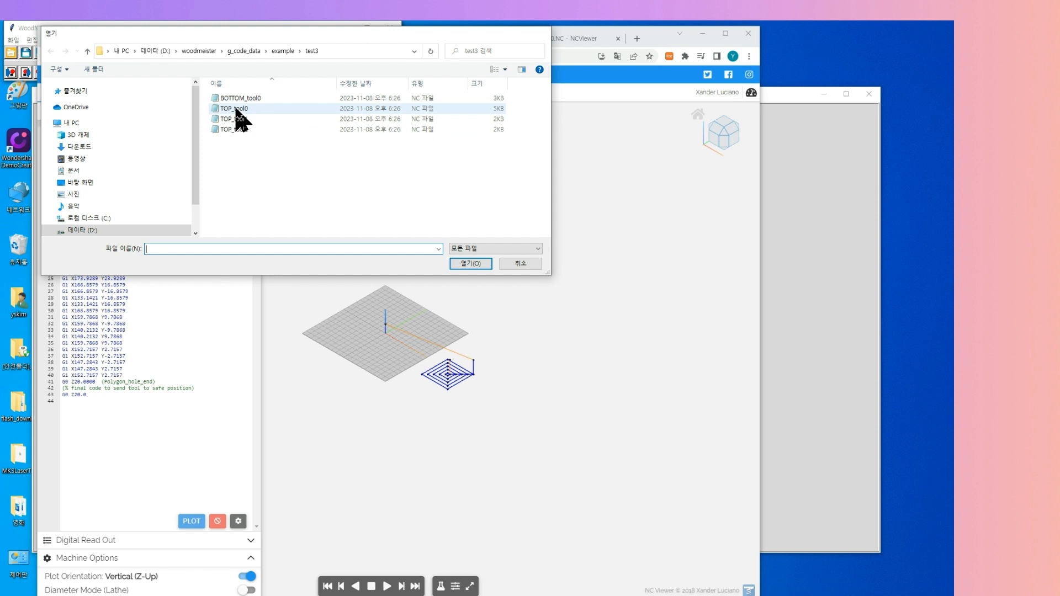
pyautogui.doubleClick(236, 109)
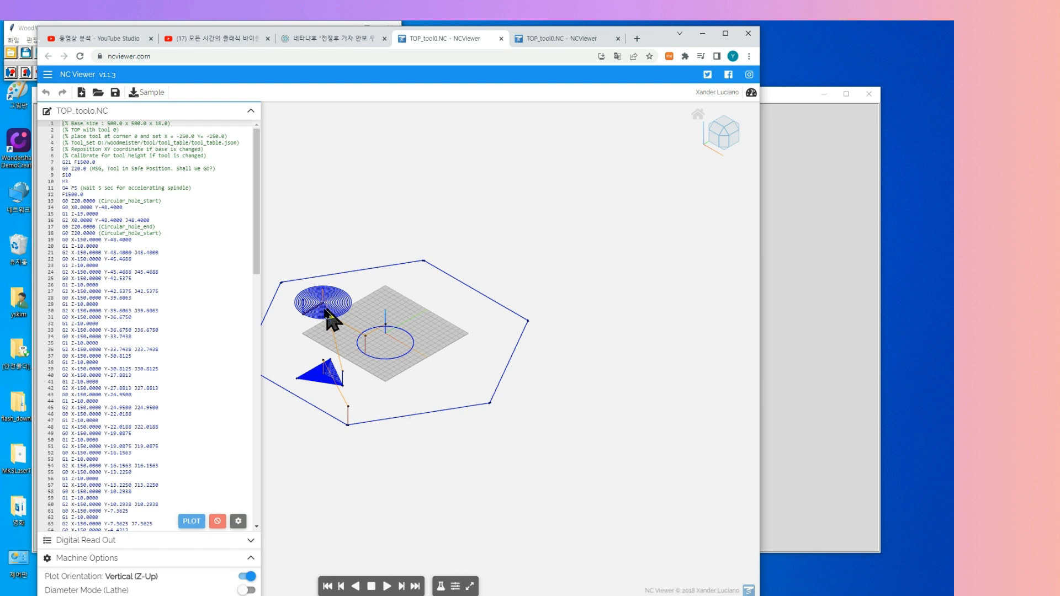
# Step: Open TOP_tool1 from the test3 folder and inspect the pentagonal pocket's toolpath up close
pyautogui.click(99, 94)
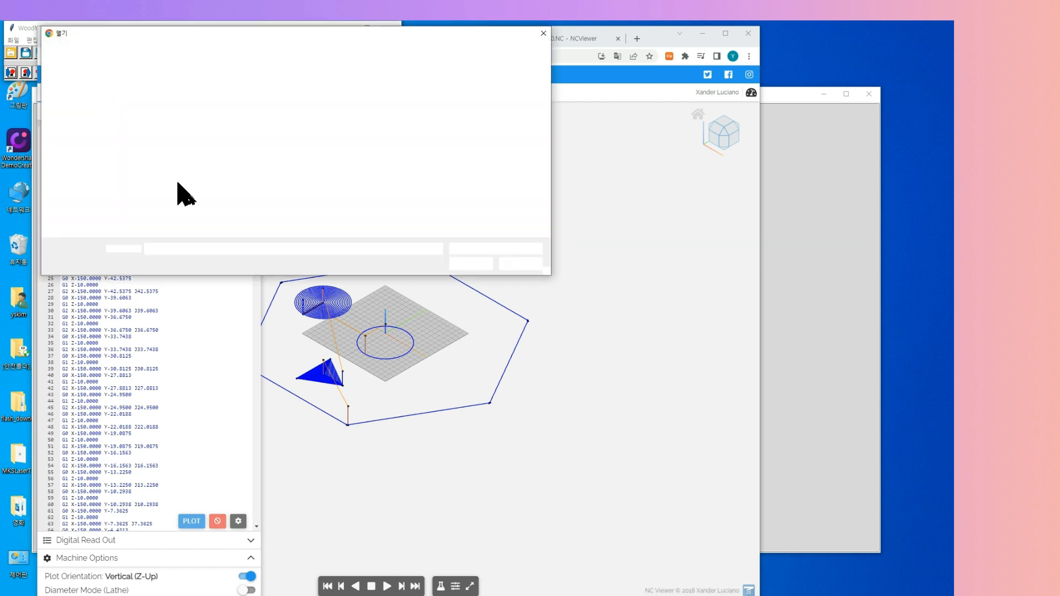
pyautogui.doubleClick(243, 119)
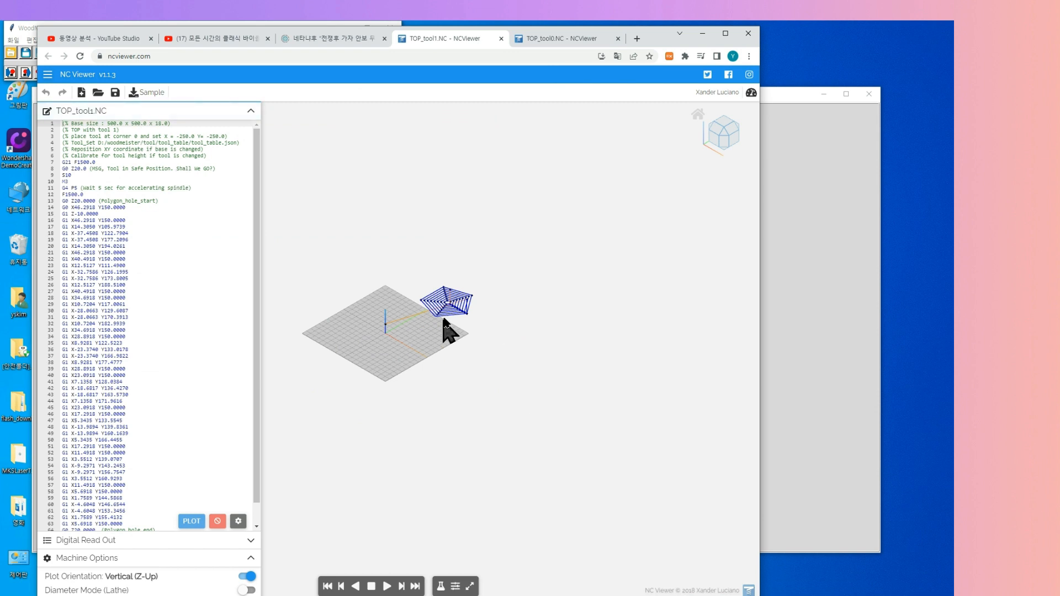
pyautogui.scroll(3, 461, 322)
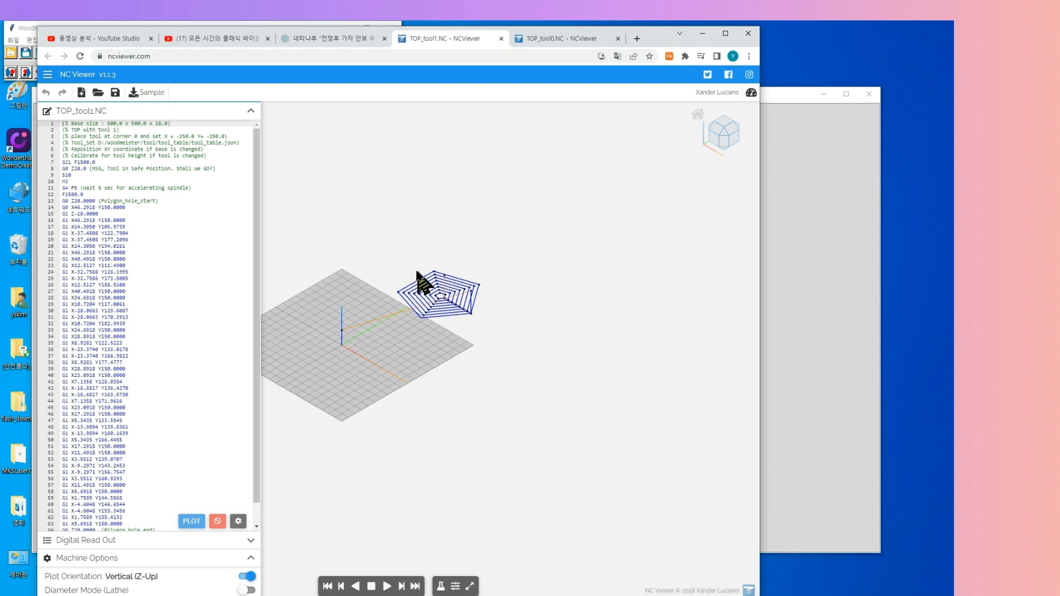
# Step: Open TOP_tool2 from the test3 folder to inspect the square pocket's toolpath, and check the folder's file list
pyautogui.click(98, 93)
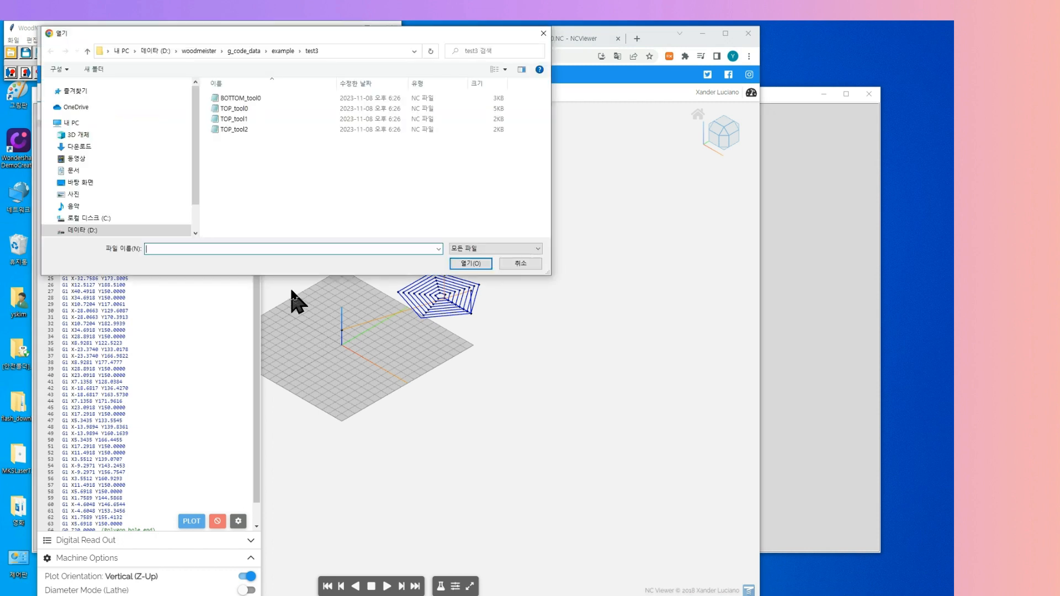
pyautogui.doubleClick(233, 130)
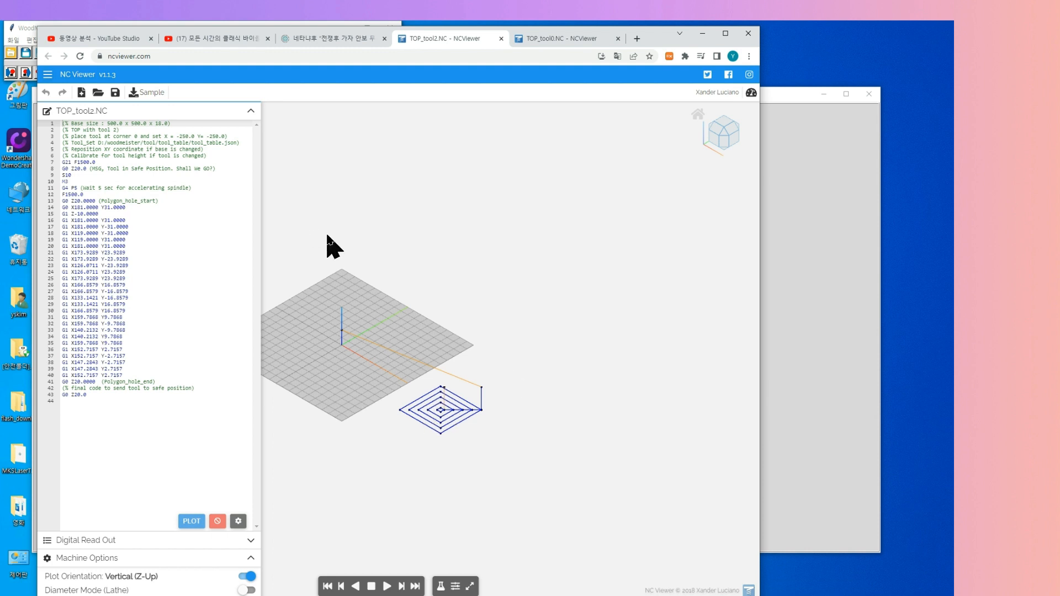
pyautogui.click(100, 93)
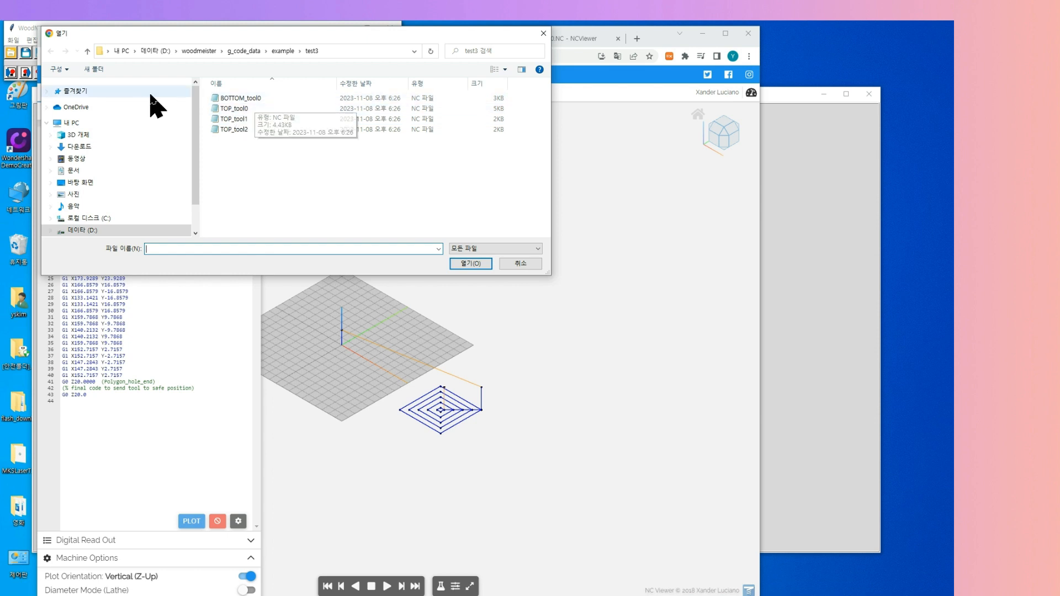
pyautogui.click(514, 267)
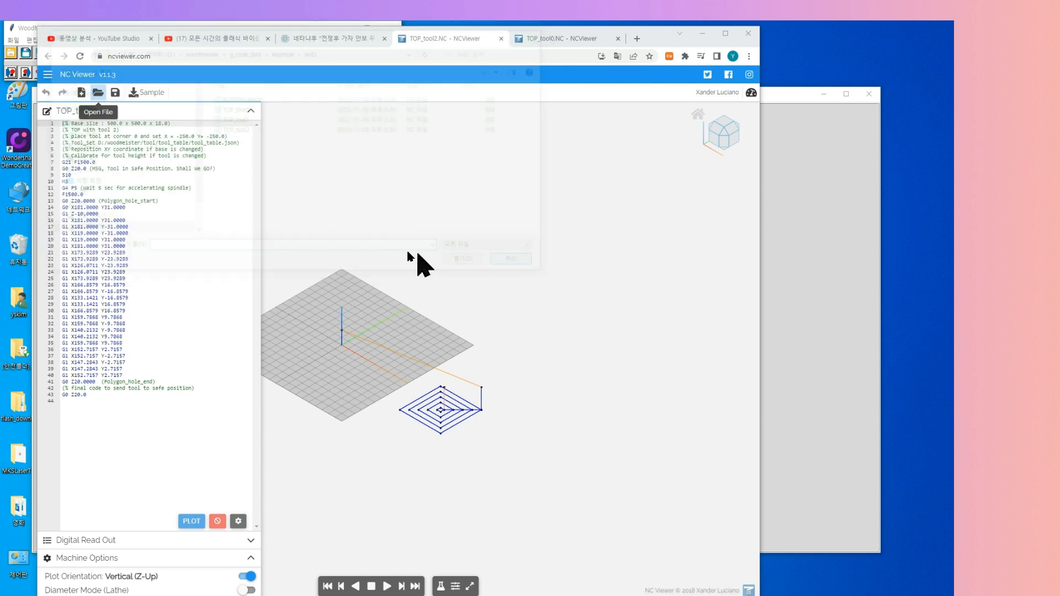
# Step: Switch to WoodMeister, review the tool table once more, and close it
pyautogui.click(17, 27)
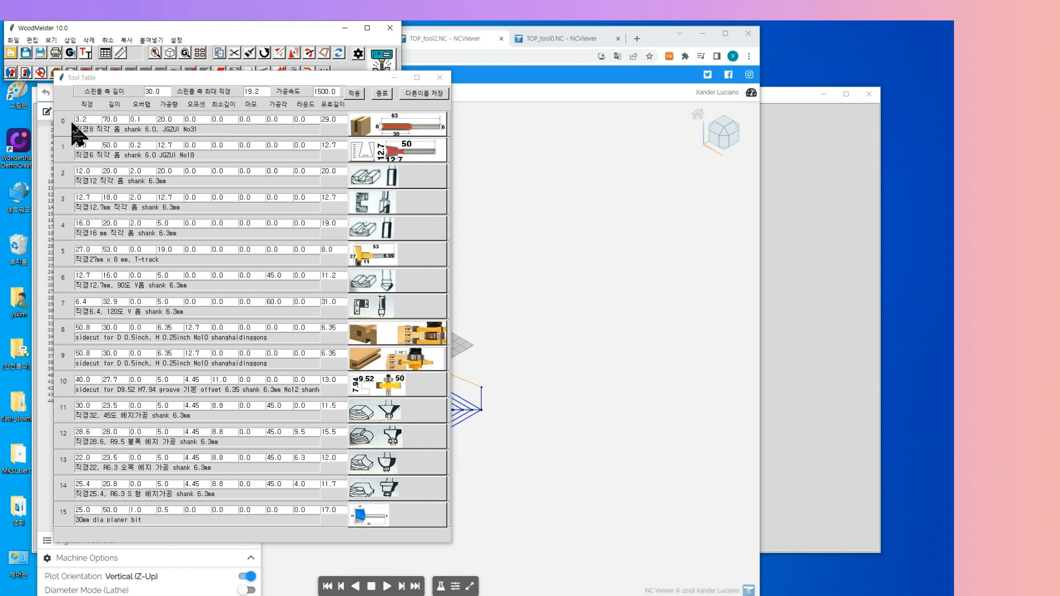
pyautogui.click(440, 82)
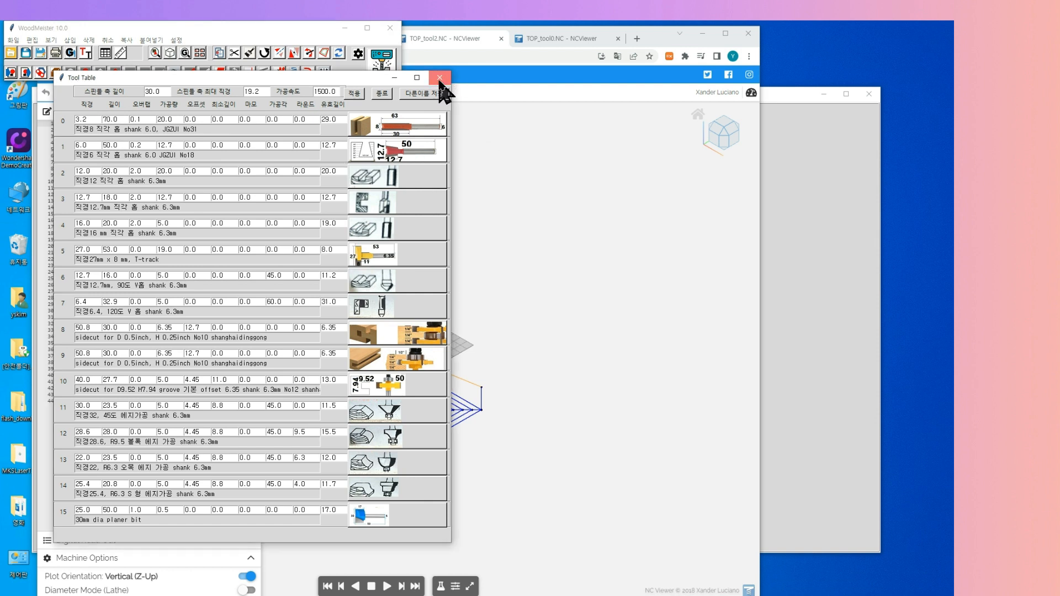